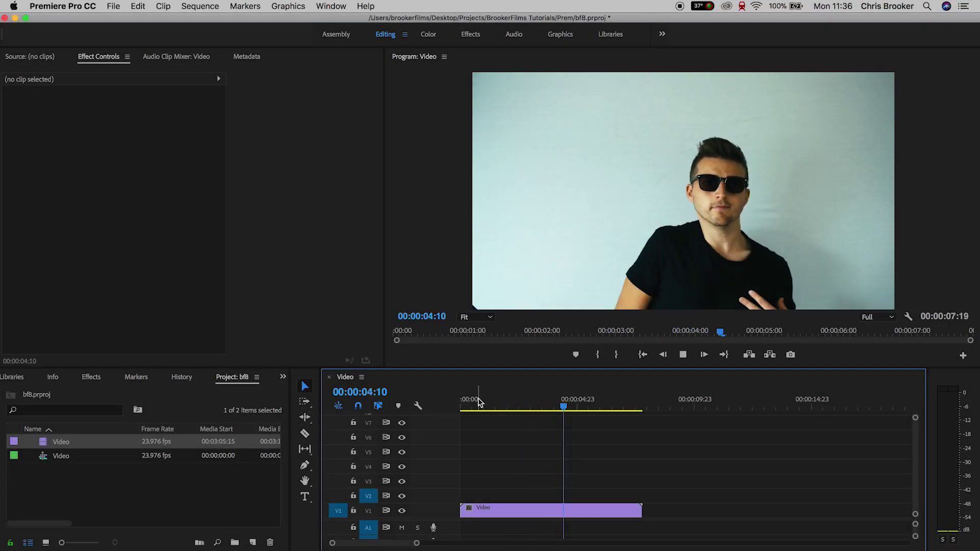
- Preview the footage, park the playhead at 00:00:02:14 and select the V1 clip
key(space)
click(530, 406)
key(space)
click(531, 406)
drag(530, 405, 522, 406)
click(532, 509)
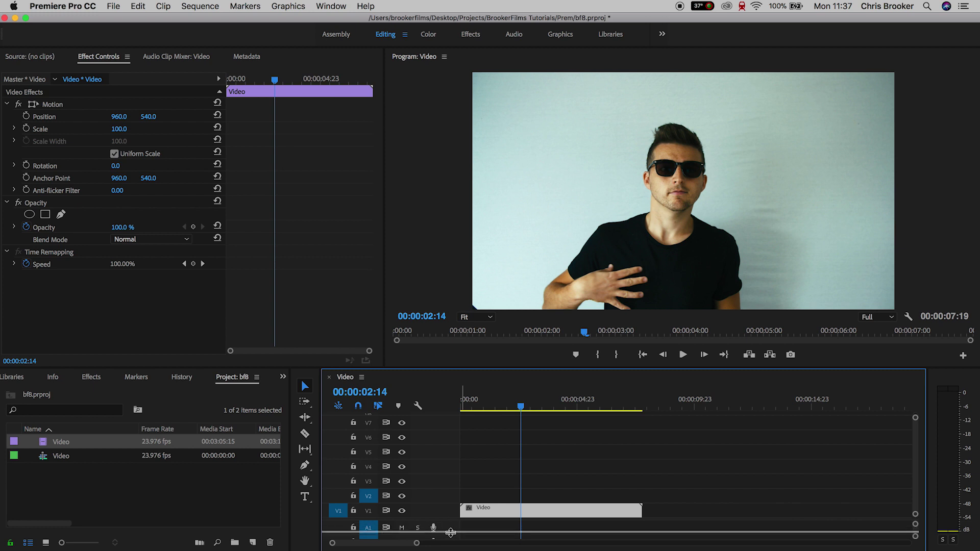
scroll(510, 459, up, 1)
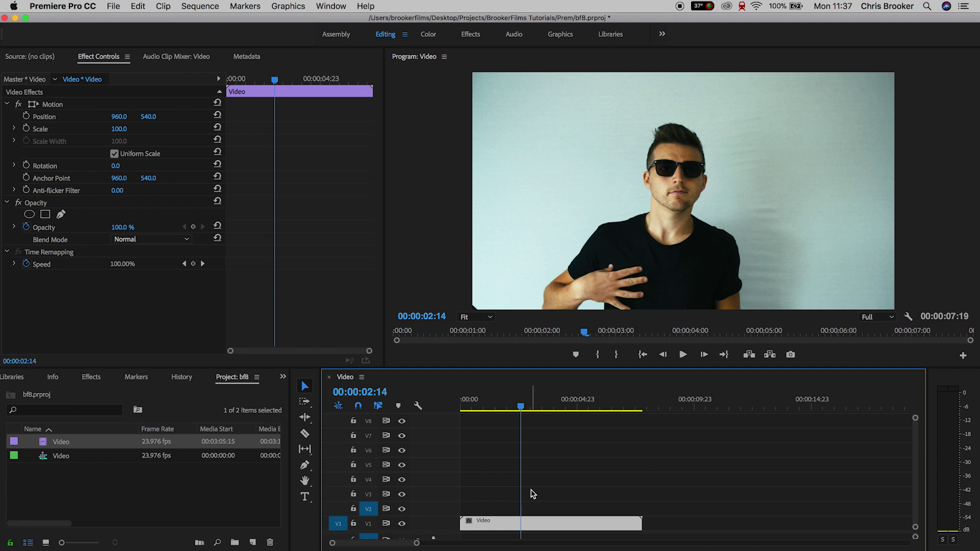
- Duplicate the clip onto V2 and give the copy the Mango label
drag(504, 520, 501, 509)
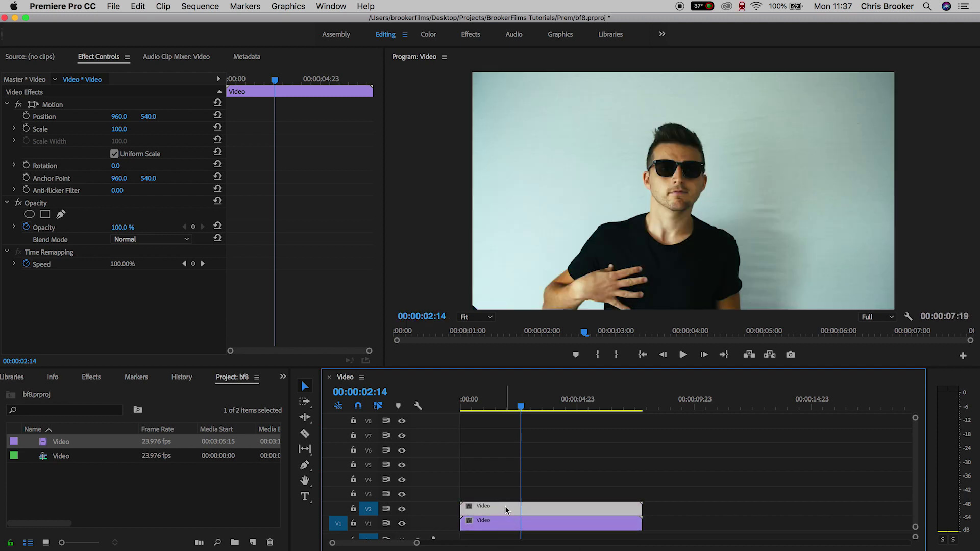
right_click(505, 506)
mouse_move(546, 342)
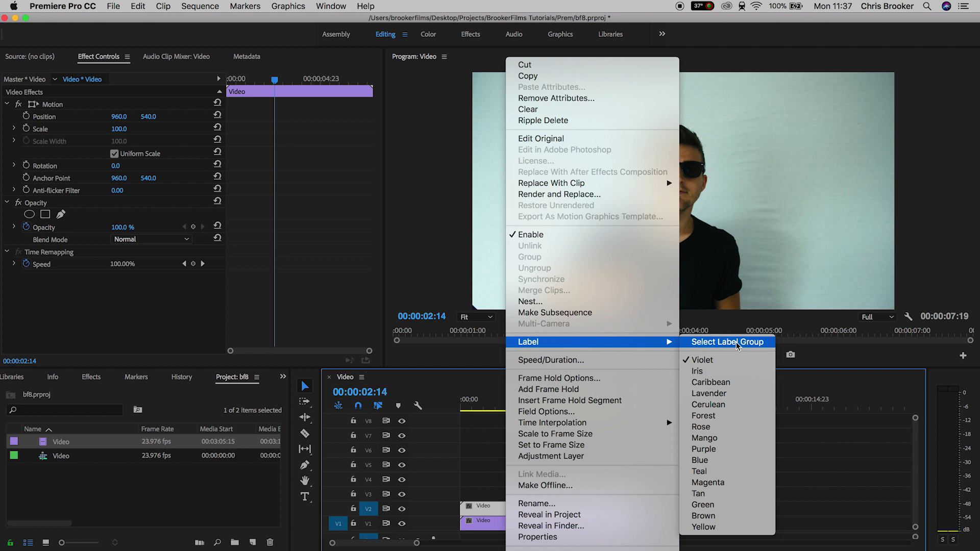
click(729, 438)
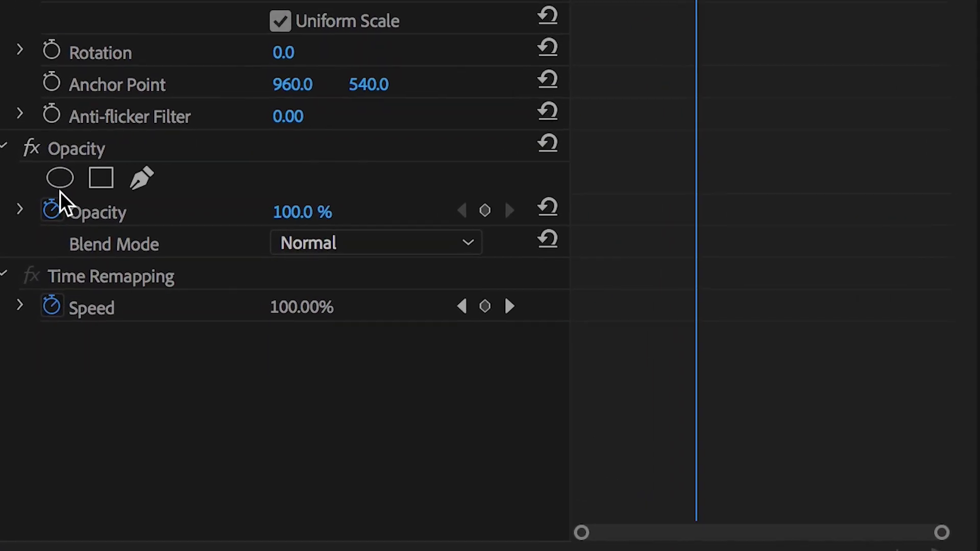
- Mask the copy to an oval over the face, feather 178, opacity 79%, Position X 1338
click(53, 187)
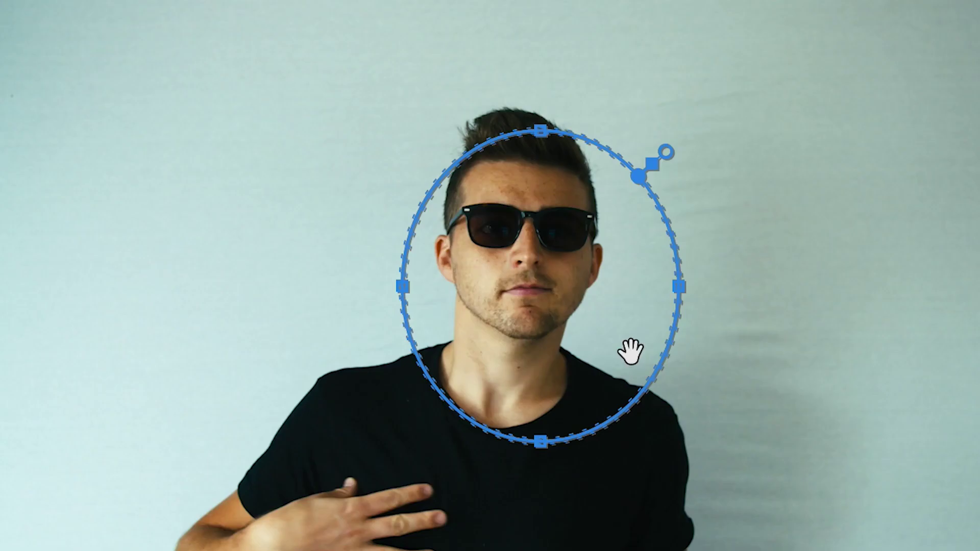
drag(631, 350, 591, 305)
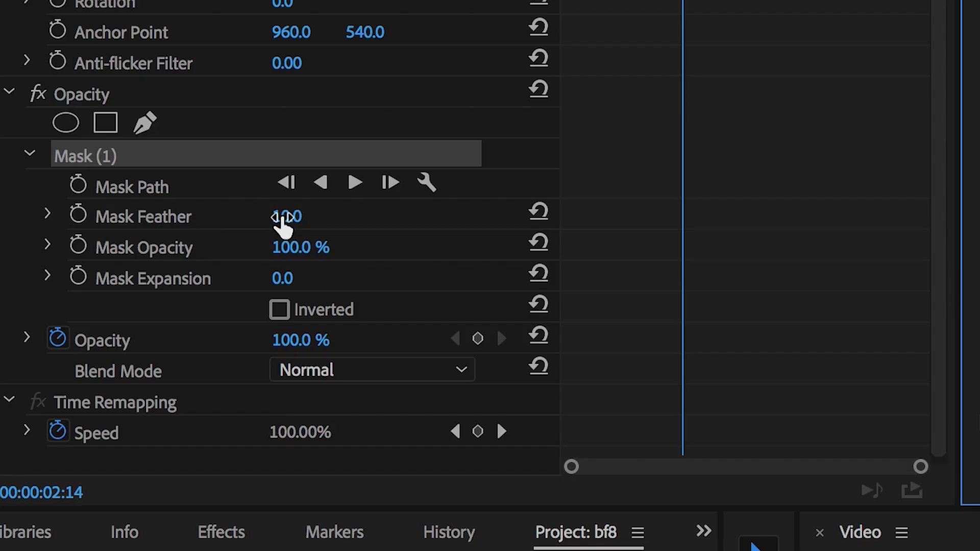
drag(282, 219, 368, 220)
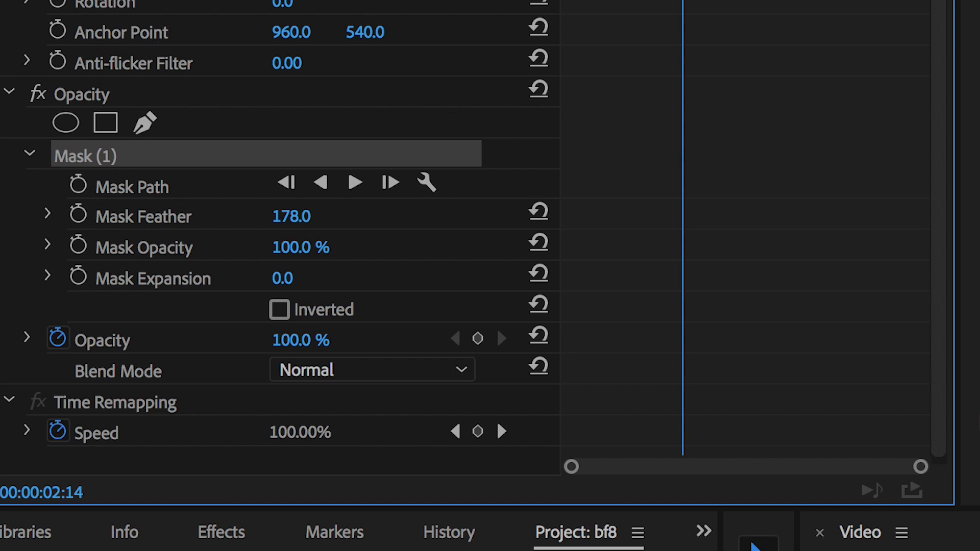
drag(304, 340, 280, 338)
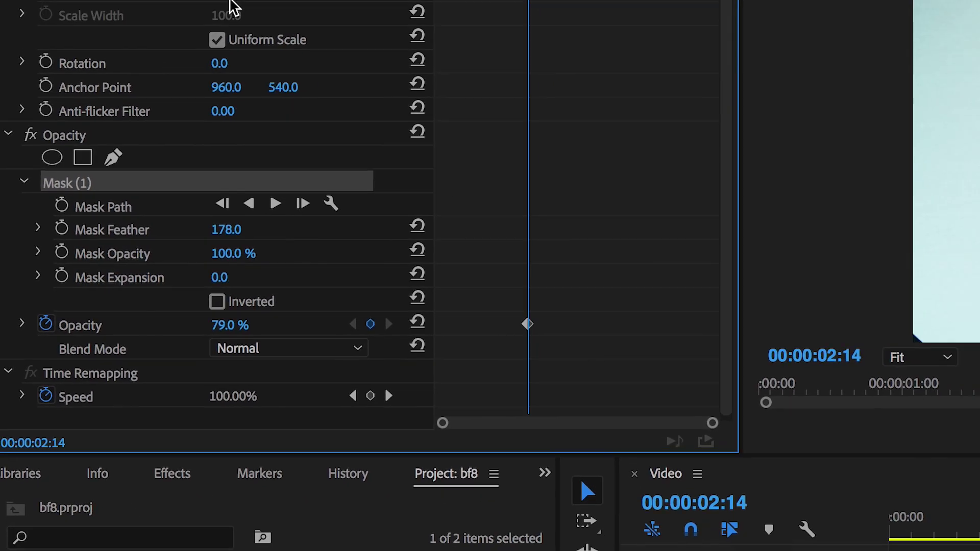
drag(196, 9, 510, 9)
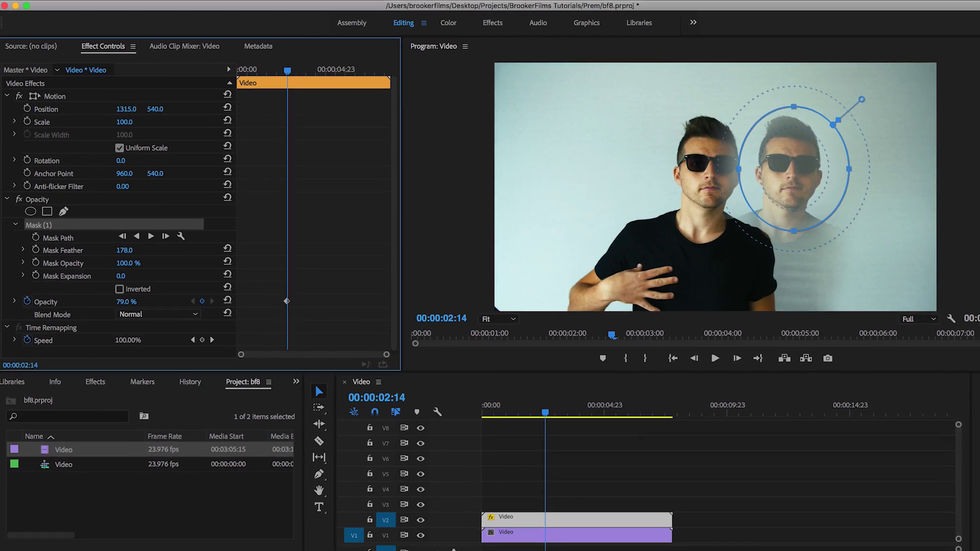
drag(121, 117, 127, 117)
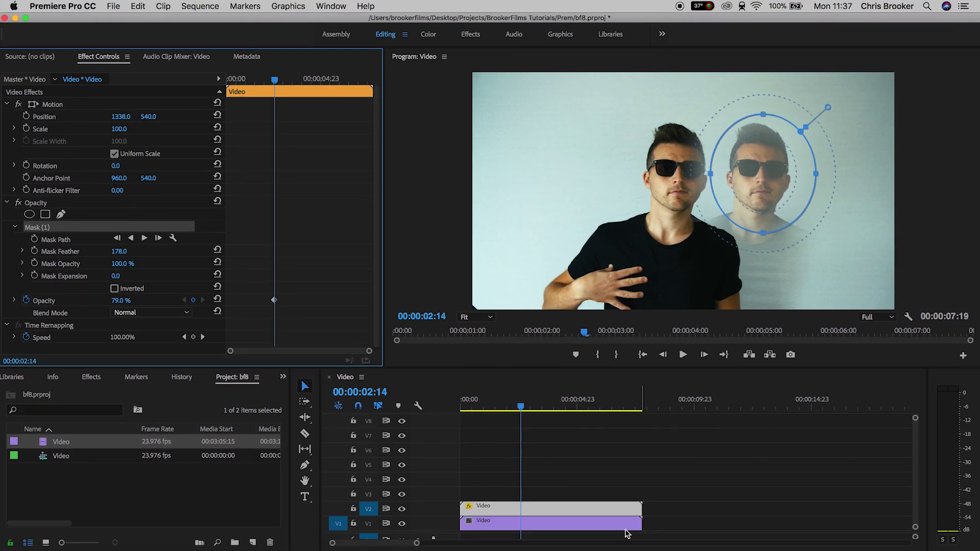
click(508, 513)
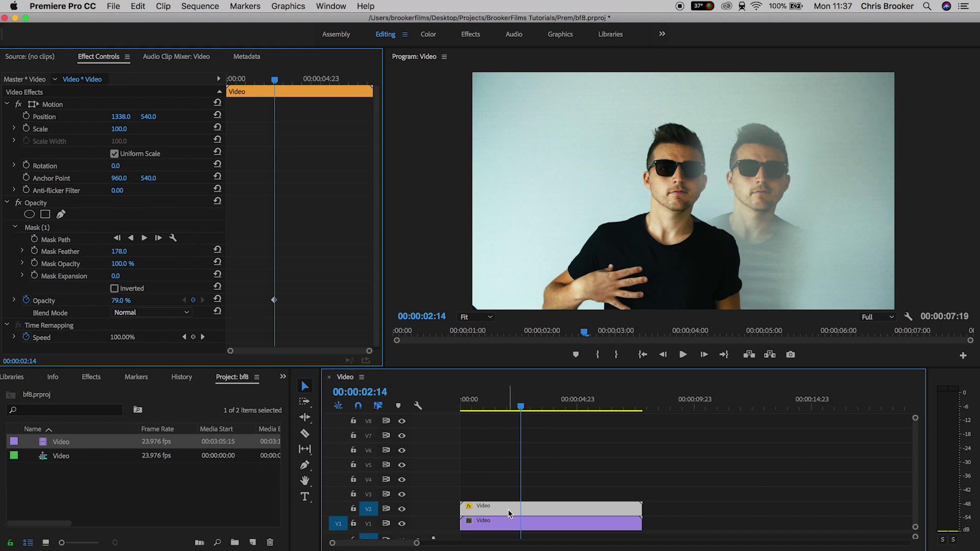
- Duplicate the masked copy onto V3, V4 and V5, moving each face to a new spot
drag(495, 510, 487, 493)
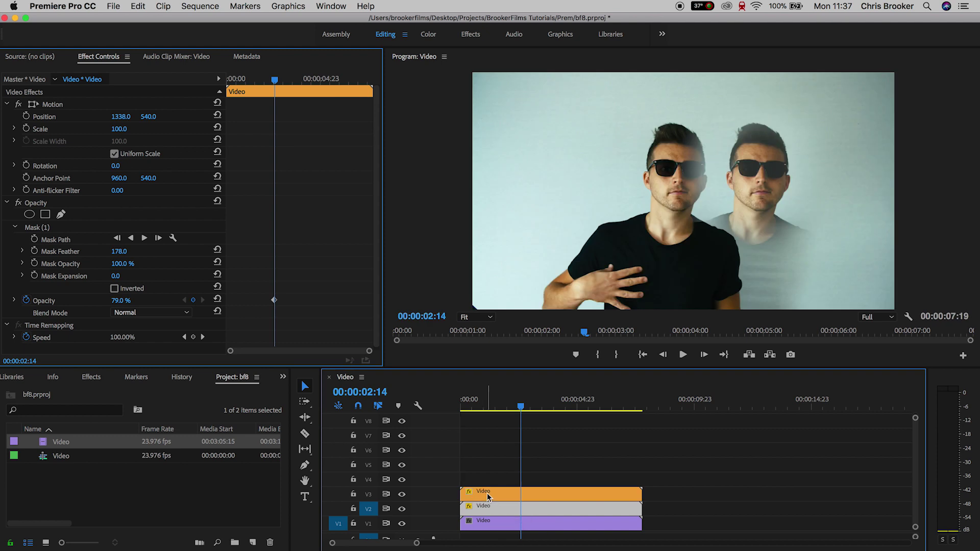
drag(149, 116, 168, 117)
click(492, 494)
drag(492, 495, 500, 478)
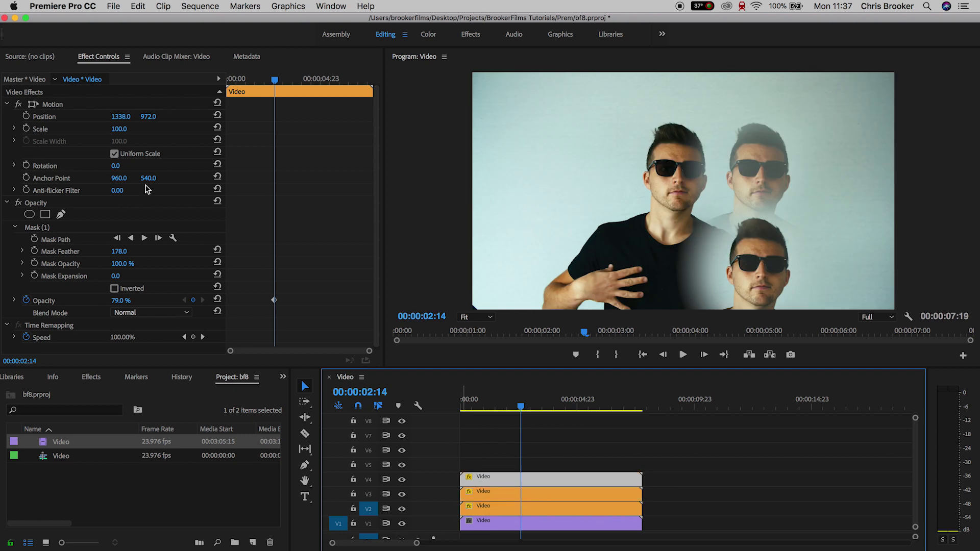
drag(148, 117, 122, 117)
click(526, 479)
drag(482, 478, 482, 462)
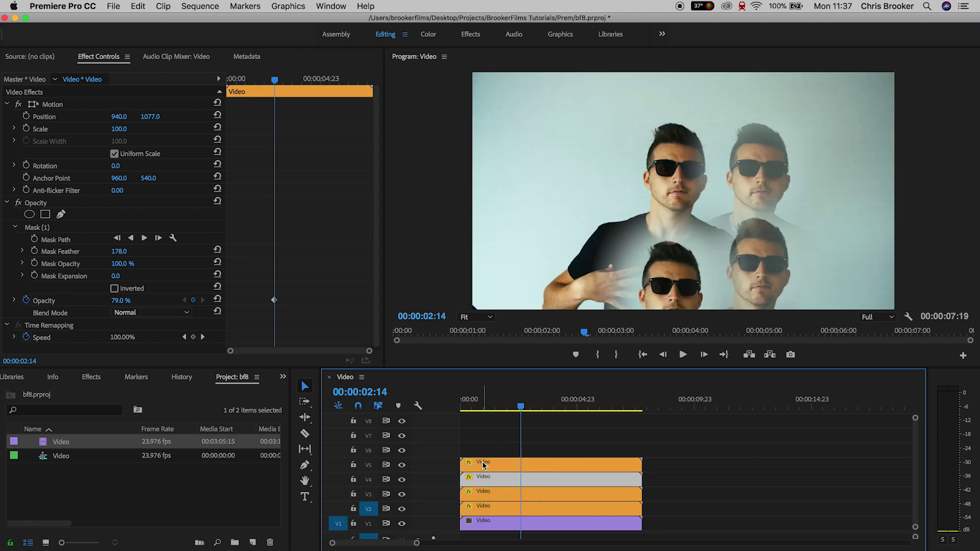
click(120, 118)
click(170, 136)
drag(123, 117, 143, 116)
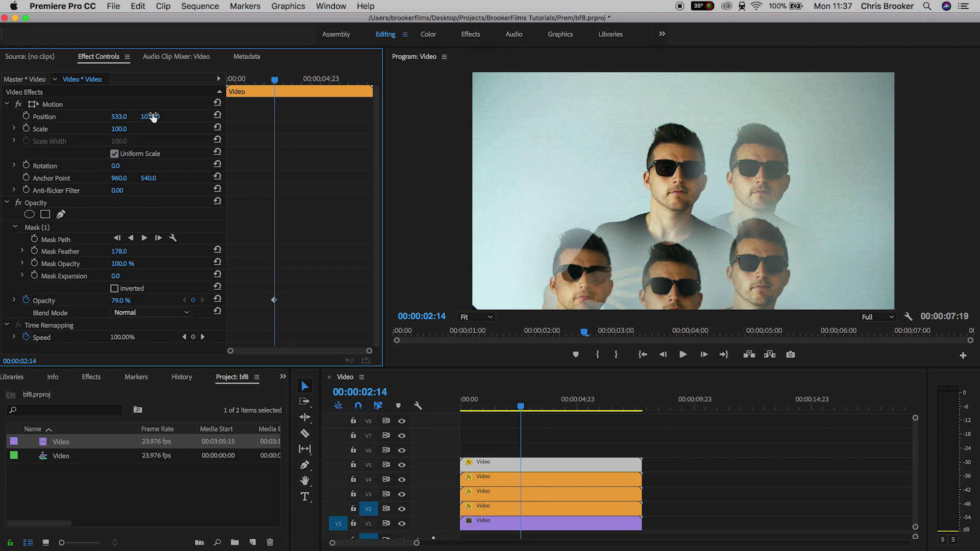
- Add copies on V6, V7 and V8, placing the top one at 1139, 158
click(513, 464)
drag(501, 463, 501, 451)
drag(120, 117, 113, 117)
drag(145, 116, 124, 116)
drag(120, 116, 127, 116)
drag(494, 450, 493, 435)
drag(154, 117, 133, 117)
drag(481, 435, 481, 420)
drag(120, 117, 149, 116)
drag(516, 401, 434, 406)
- Play back the tiled faces and select the copies on V2 through V8
key(space)
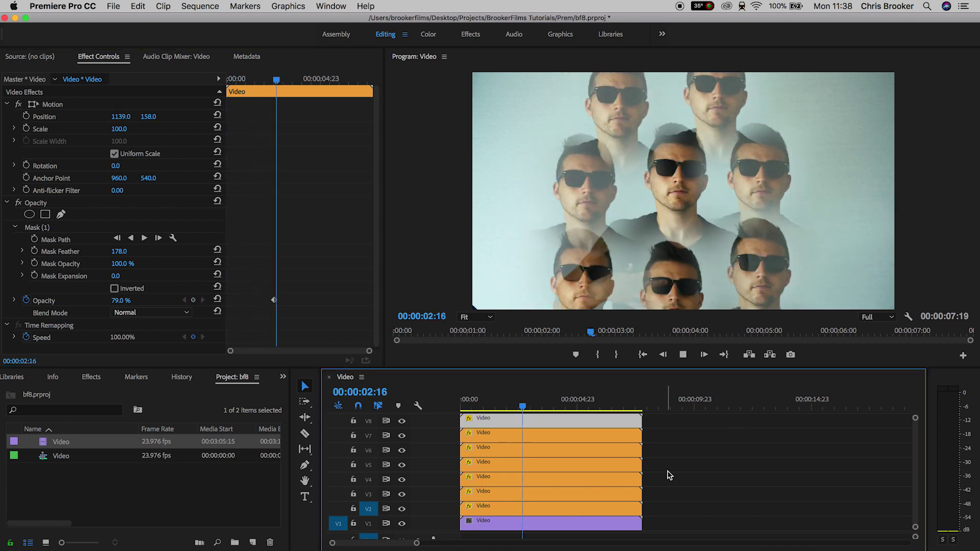
key(space)
drag(677, 419, 551, 511)
- Nest the selected V2–V8 copies into a sequence named 'K-Inner' and select it
right_click(551, 511)
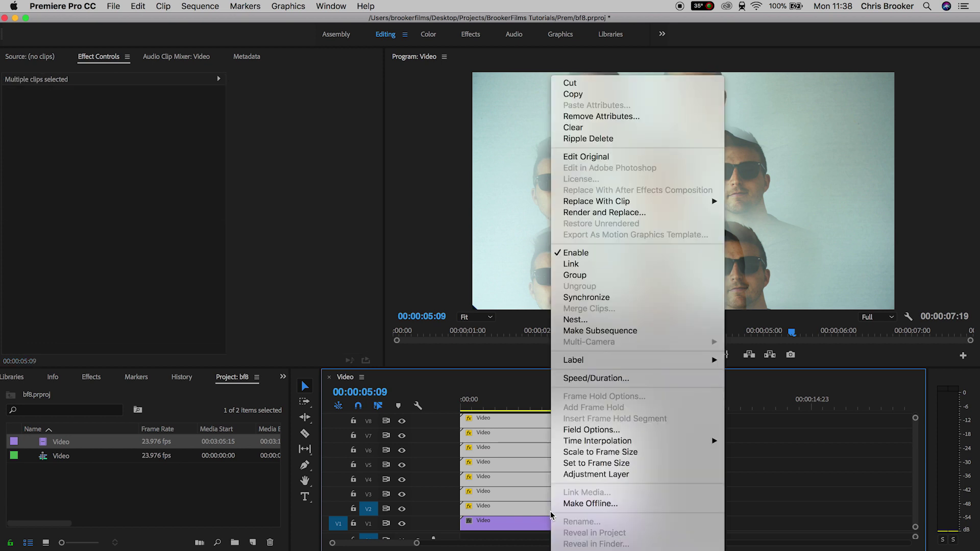
click(592, 320)
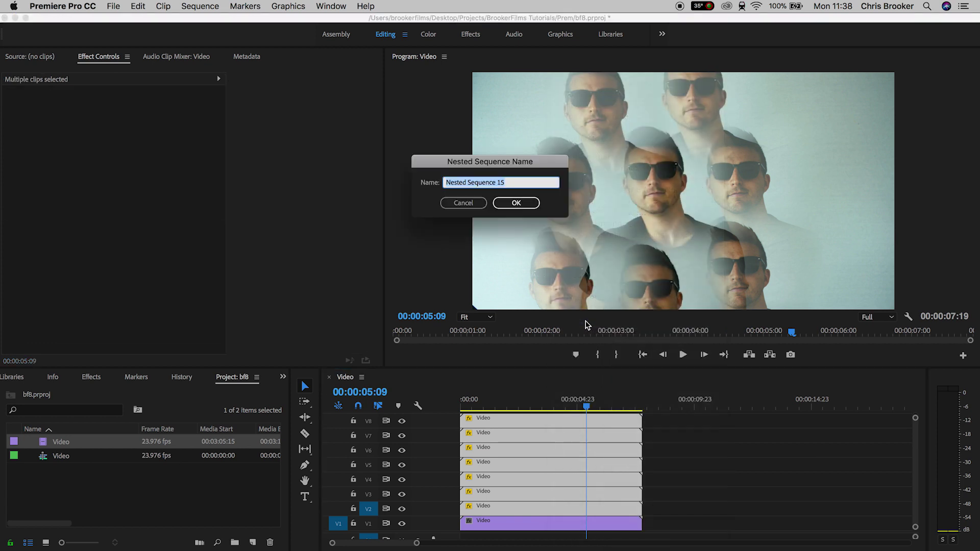
text(K-Inner)
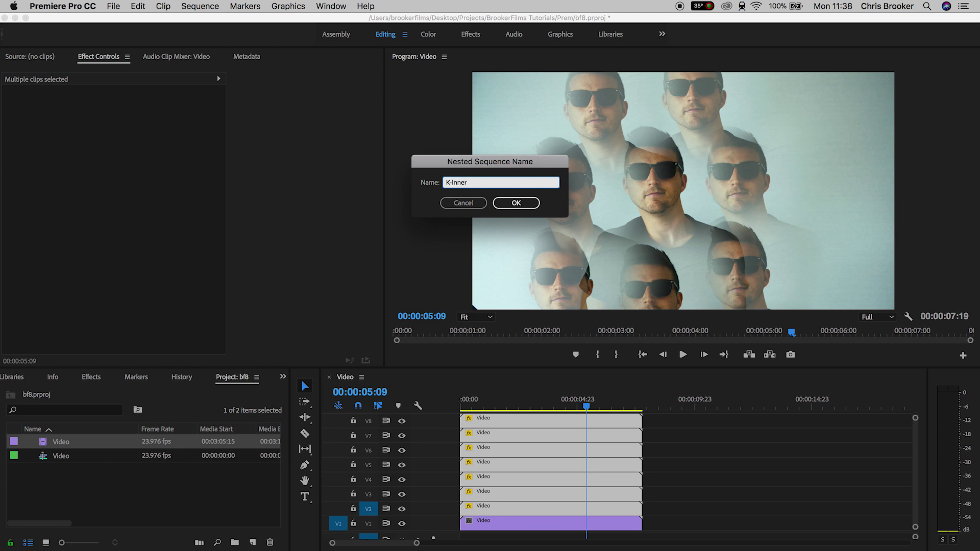
key(Return)
click(502, 510)
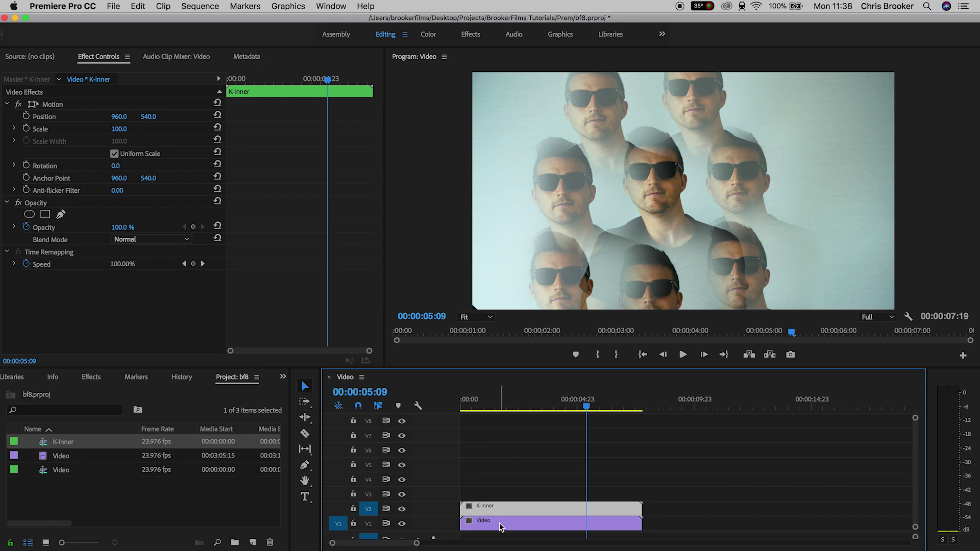
- Copy the original clip onto V3 and mask the front face with feather 188 and reduced mask opacity
drag(499, 523, 492, 494)
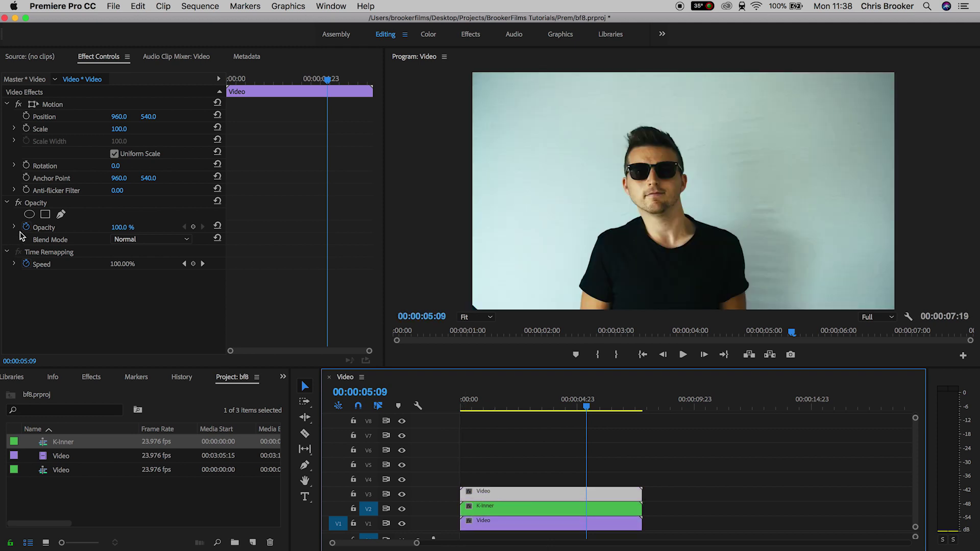
click(29, 214)
drag(670, 190, 643, 175)
drag(121, 255, 210, 254)
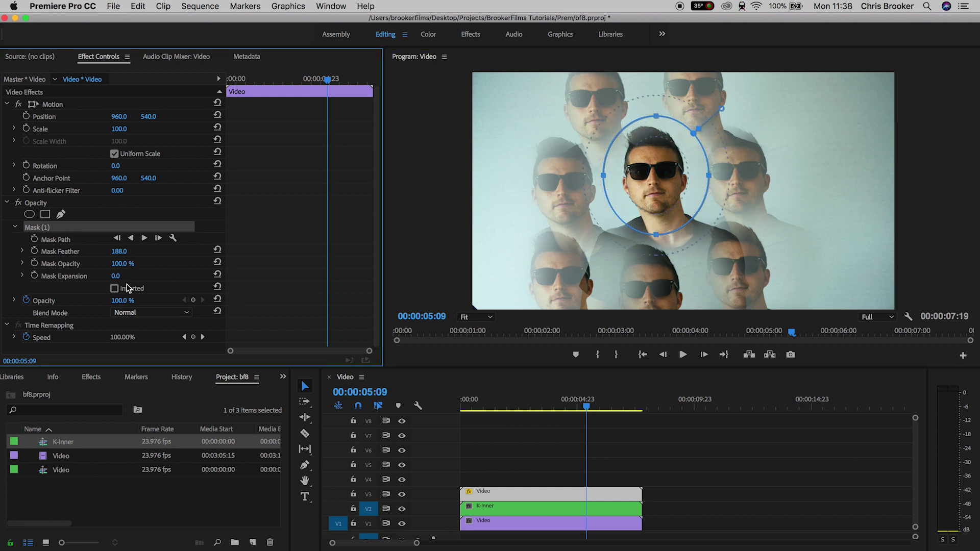
drag(121, 263, 106, 263)
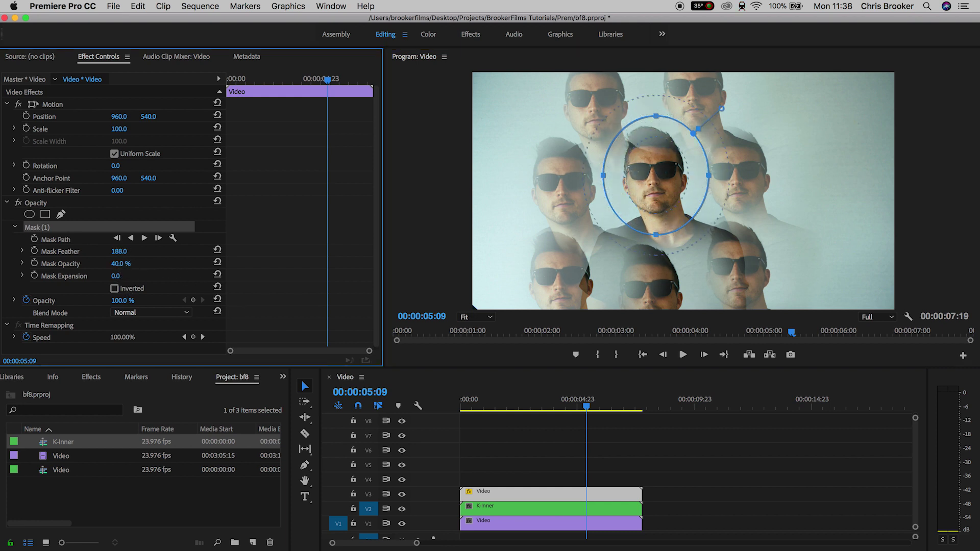
- Scale the V3 face copy to 135 and move it right and up
drag(123, 129, 139, 129)
click(123, 129)
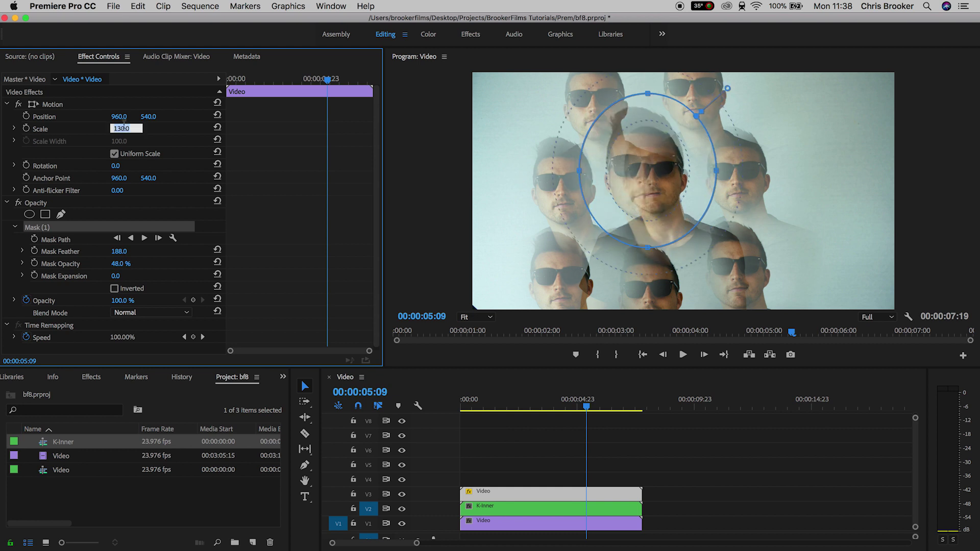
click(171, 143)
click(126, 128)
click(162, 136)
drag(125, 130, 531, 118)
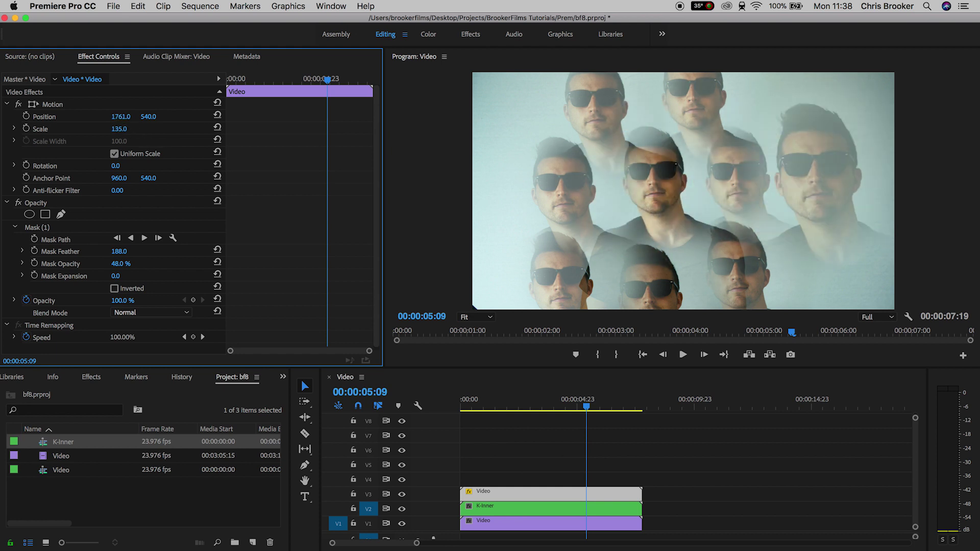
drag(255, 116, 275, 116)
drag(149, 116, 85, 116)
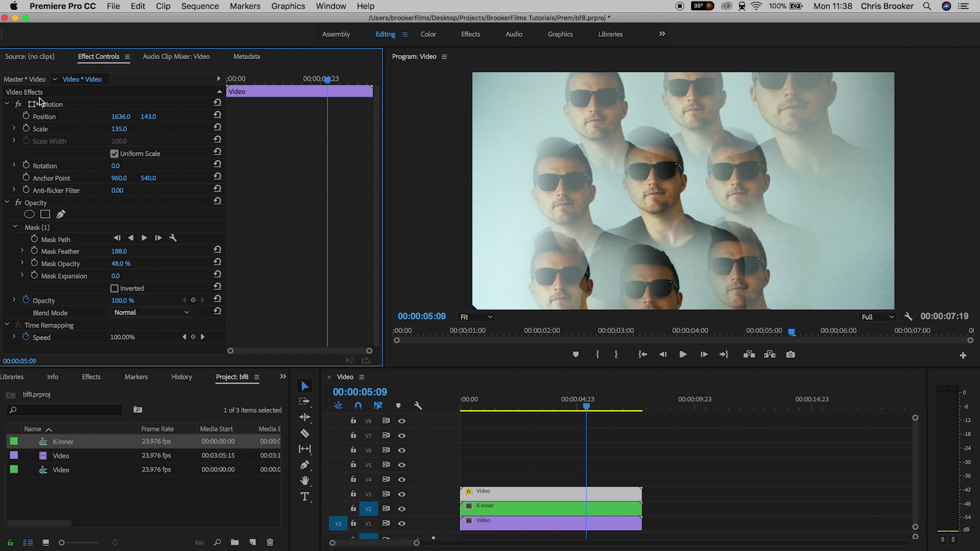
- Duplicate the face copy onto V4 through V8, repositioning each to tile the frame
drag(508, 492, 506, 479)
drag(147, 117, 376, 117)
mouse_move(113, 117)
mouse_down()
mouse_move(223, 117)
mouse_move(123, 117)
mouse_up()
drag(496, 474, 499, 464)
drag(149, 118, 65, 118)
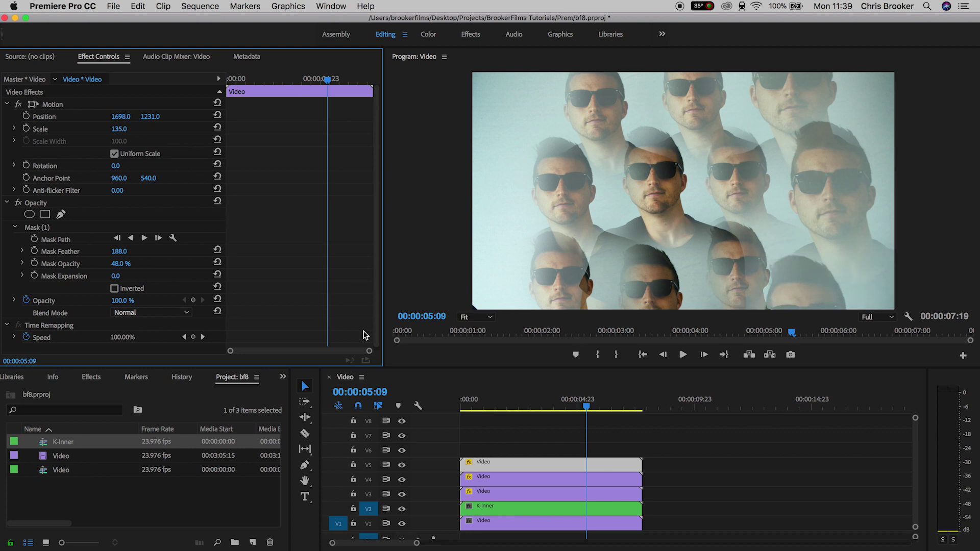
drag(503, 461, 488, 451)
drag(123, 118, 15, 117)
drag(553, 449, 553, 436)
drag(149, 116, 32, 117)
drag(527, 432, 526, 420)
drag(148, 117, 57, 117)
drag(669, 418, 526, 501)
- Nest the six selected face copies into a sequence named 'K-Outer' and select it
right_click(526, 501)
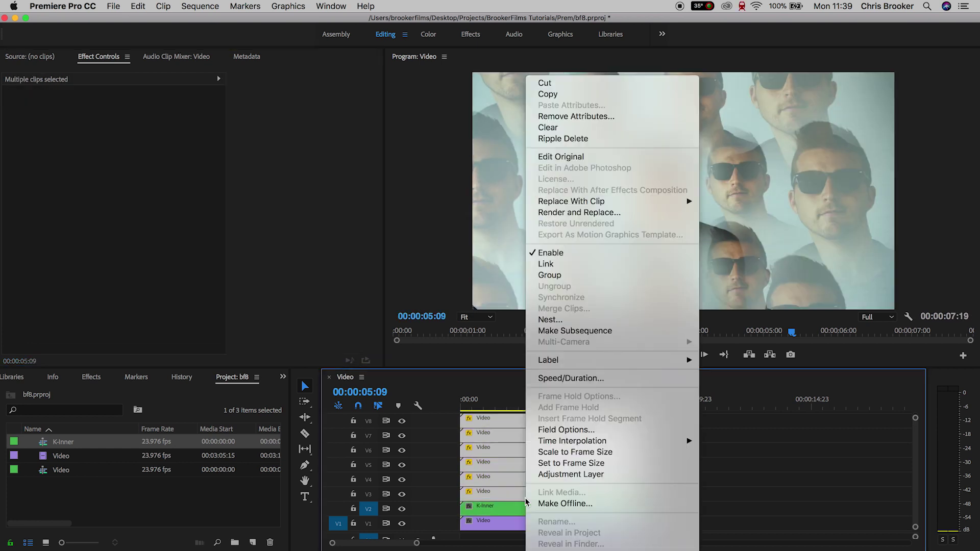
click(557, 321)
text(K)
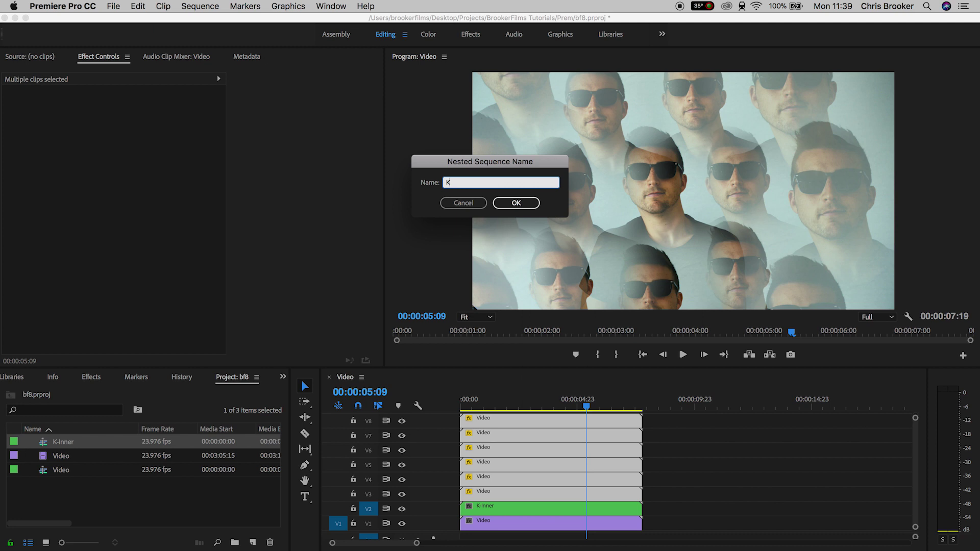
text(-Outer)
key(Return)
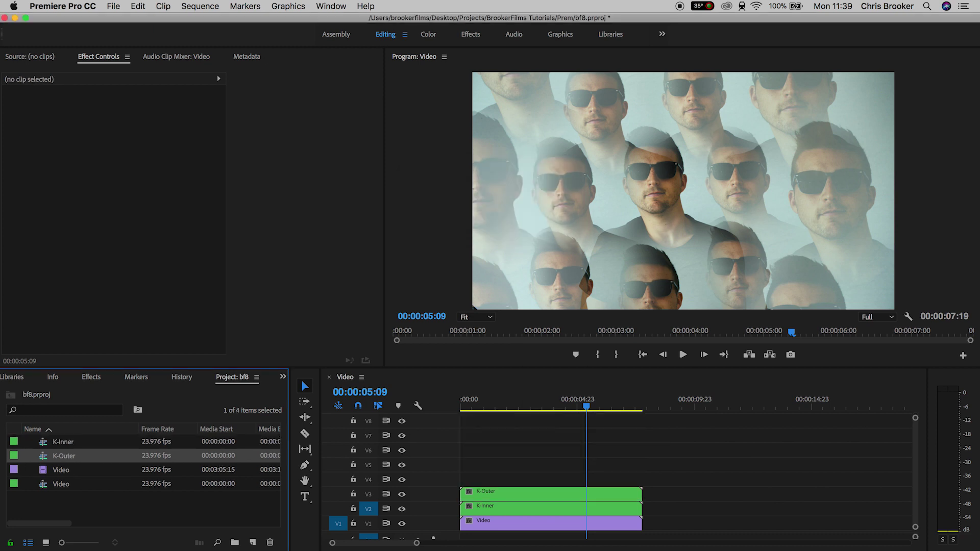
click(500, 493)
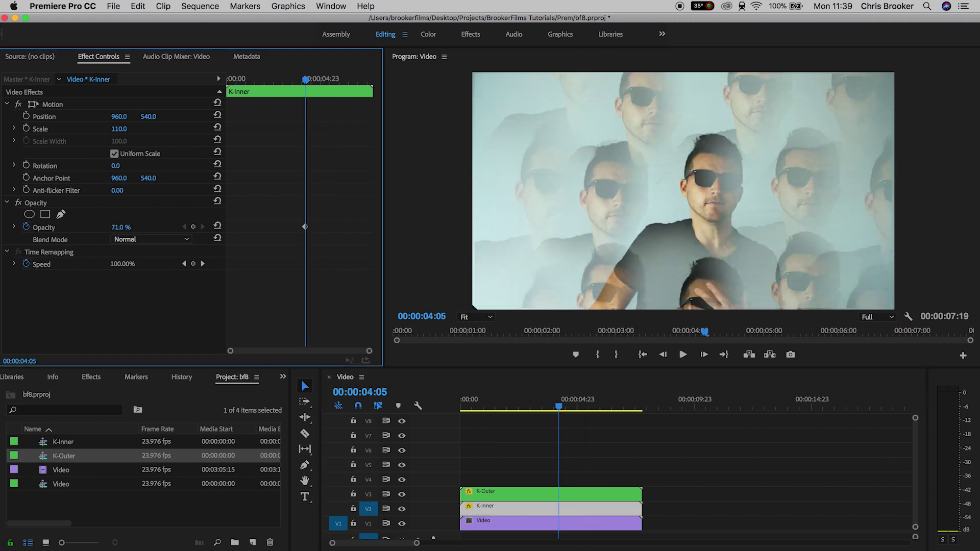
- Set K-Outer's blend mode to Screen and preview the result
drag(571, 407, 515, 407)
click(137, 240)
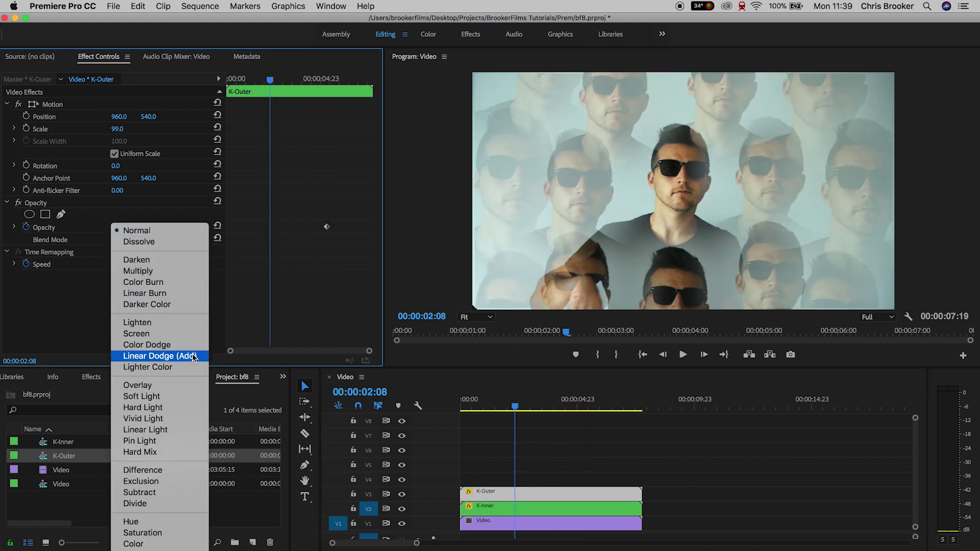
click(178, 338)
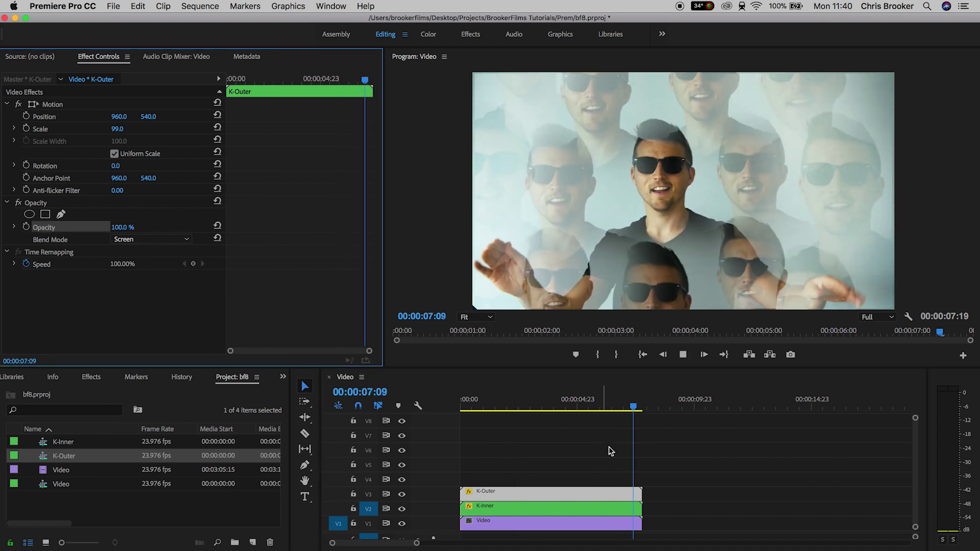
key(space)
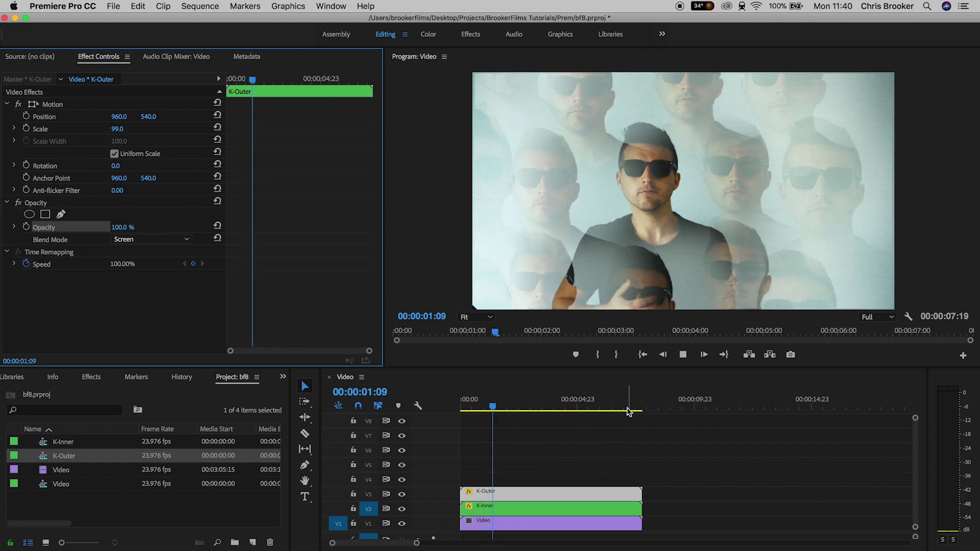
click(535, 510)
- Set K-Inner to Darken and remove its Opacity keyframes and animation
click(119, 241)
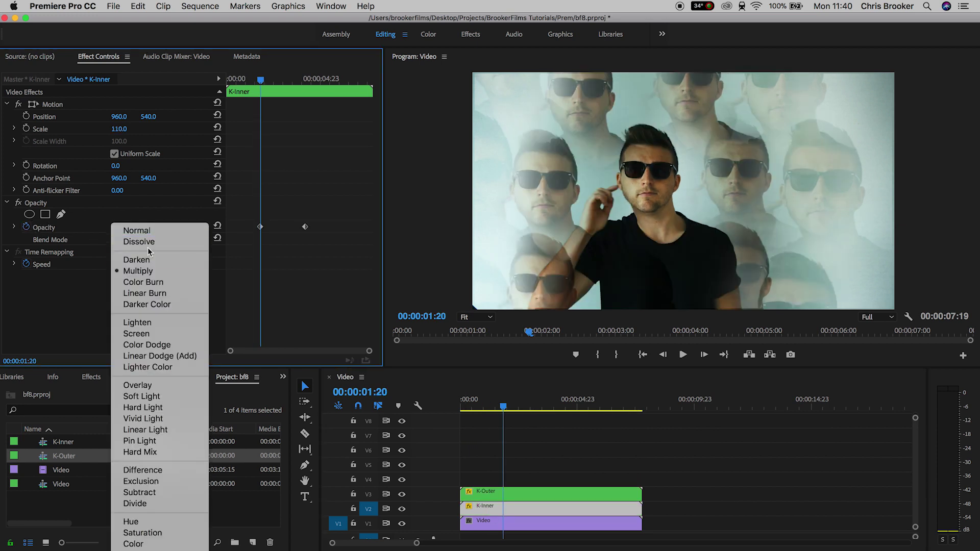
click(150, 260)
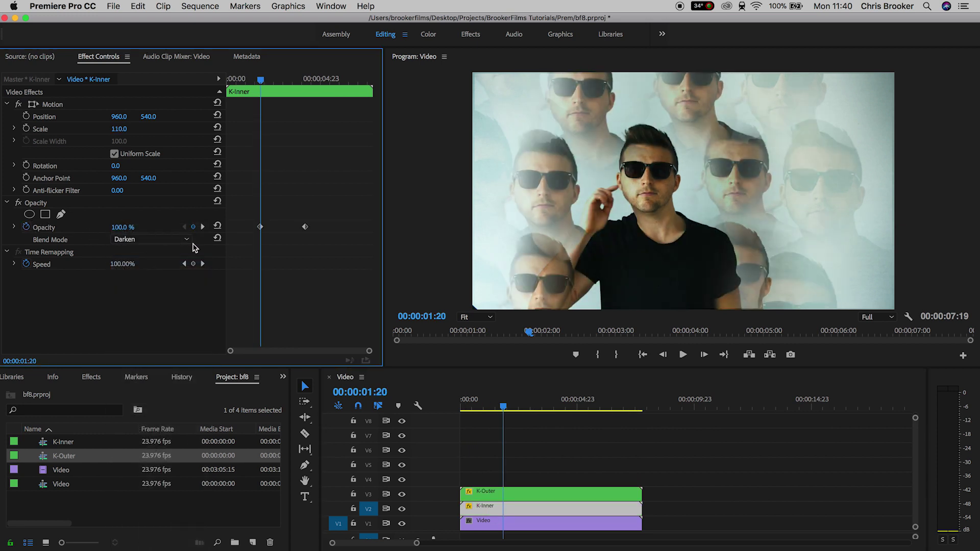
drag(323, 215, 253, 238)
key(Delete)
click(26, 227)
- Replay the sequence from the start to review the blended face grid
drag(511, 407, 444, 401)
key(space)
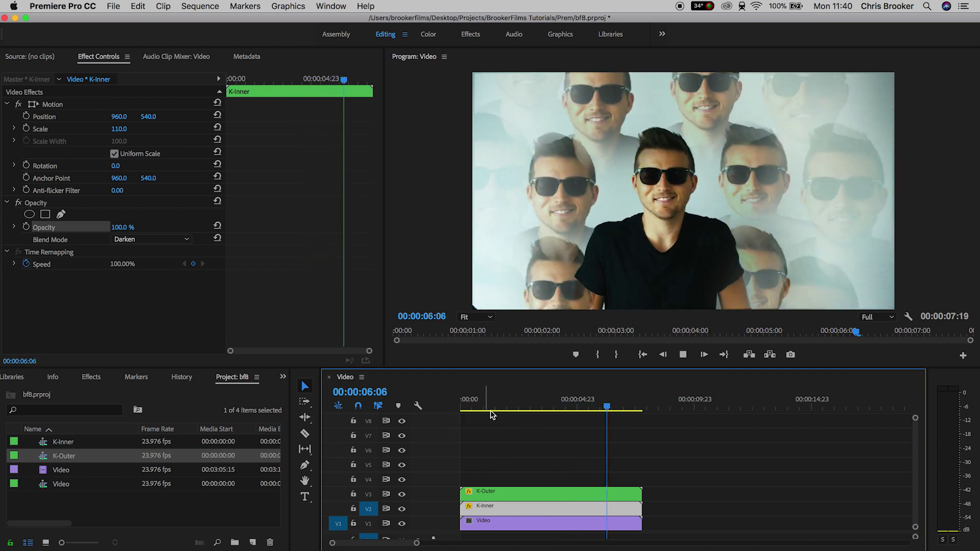
key(space)
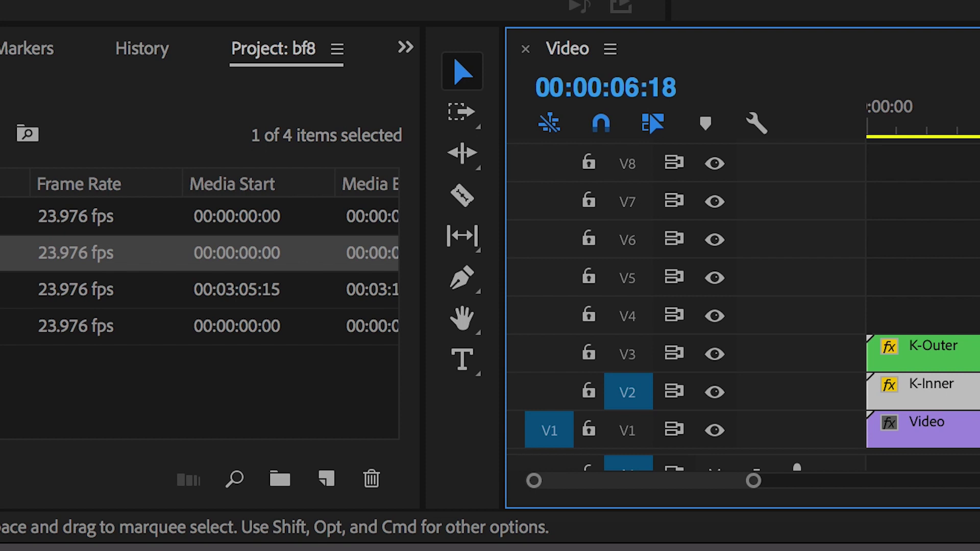
click(339, 410)
click(327, 479)
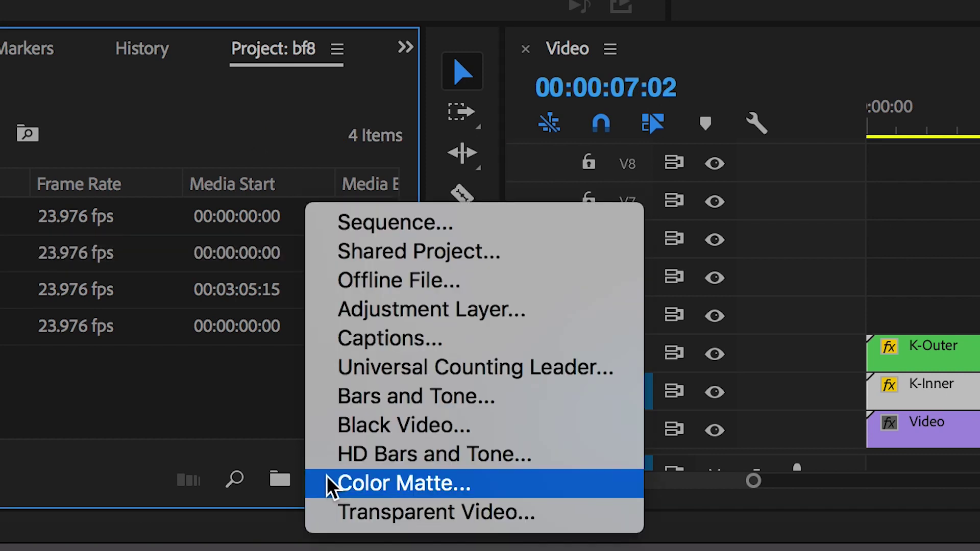
- Create an adjustment layer on V4 and extend it across the full length of the clips
click(391, 309)
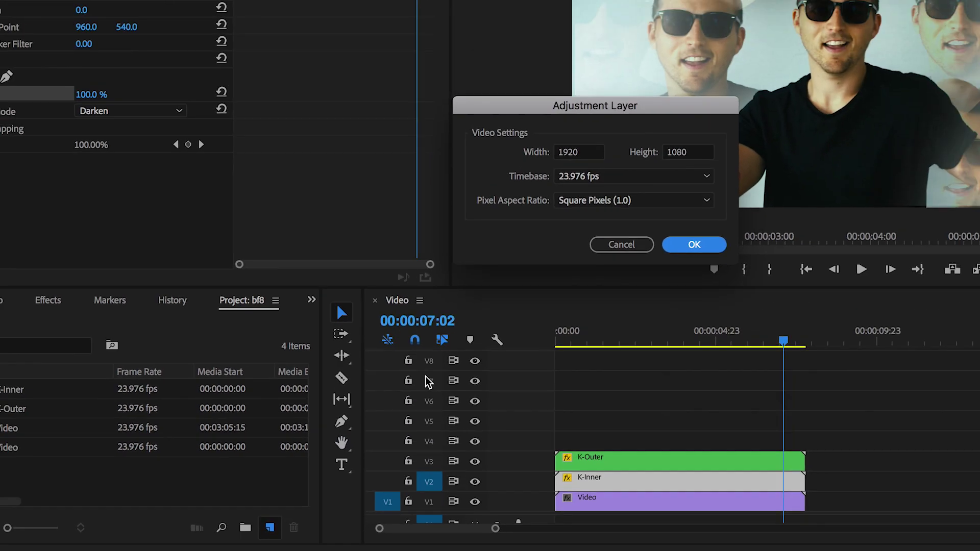
key(Return)
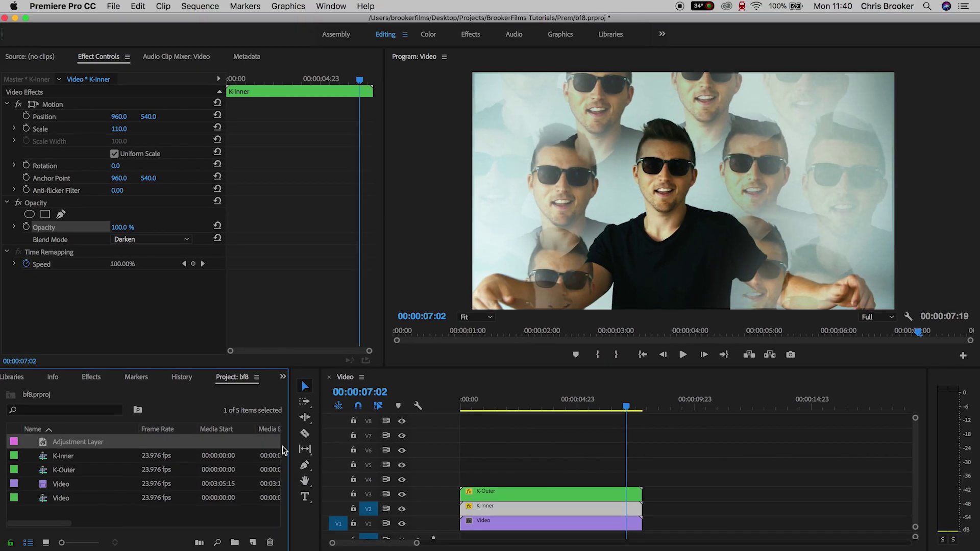
drag(93, 447, 443, 462)
drag(443, 480, 445, 480)
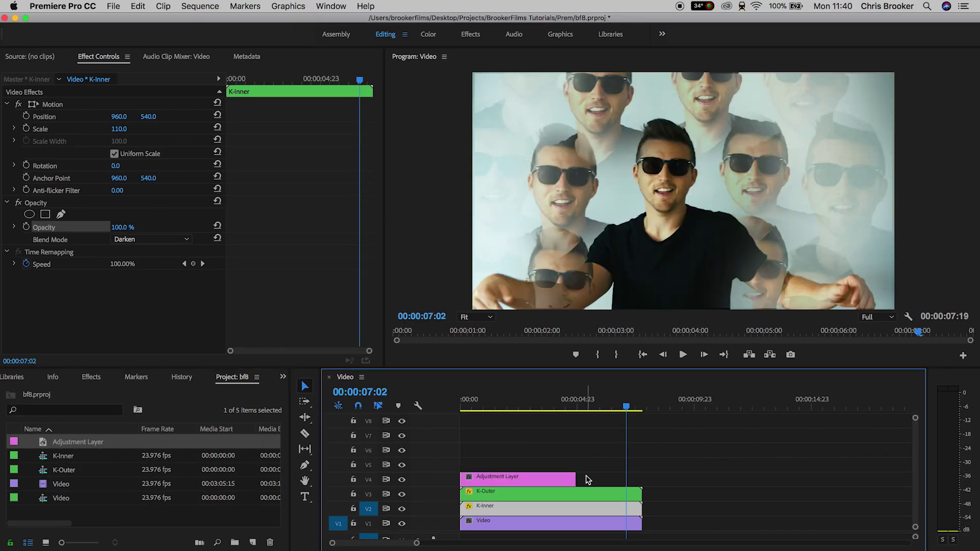
click(587, 477)
drag(577, 479, 642, 481)
click(614, 479)
click(615, 482)
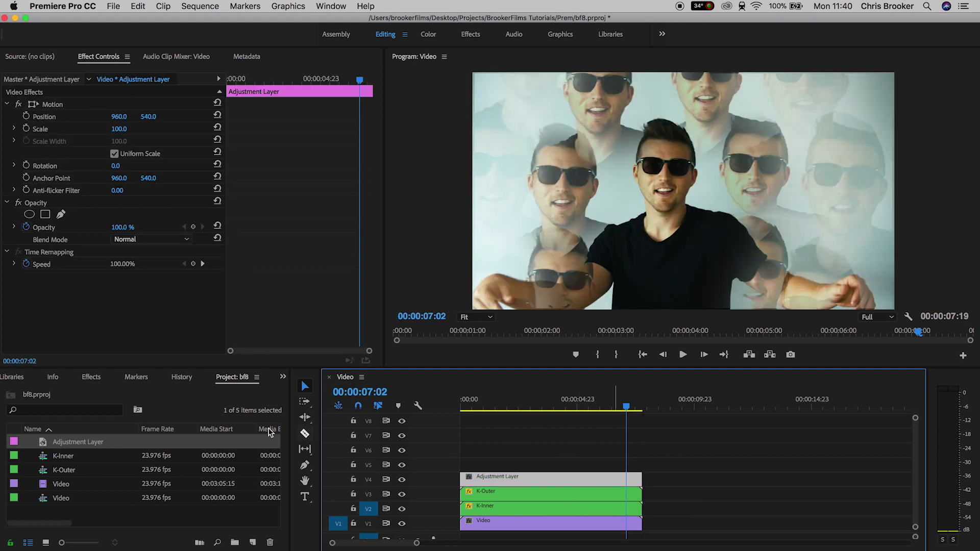
- Bring up the Effects panel ready to search for an effect
click(91, 377)
click(615, 479)
click(47, 393)
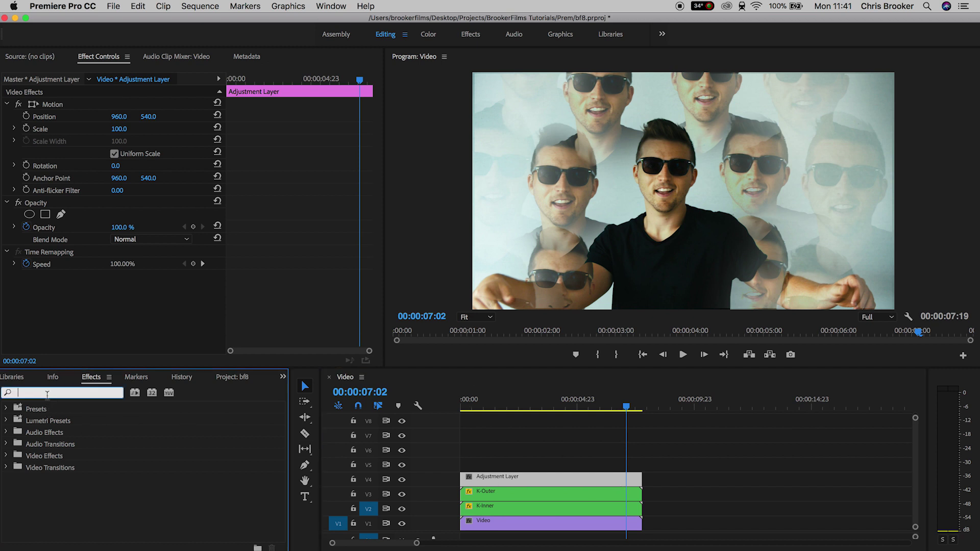
- Apply RGB Curves to the adjustment layer and lift the Blue curve to tint the grid blue
text(curves)
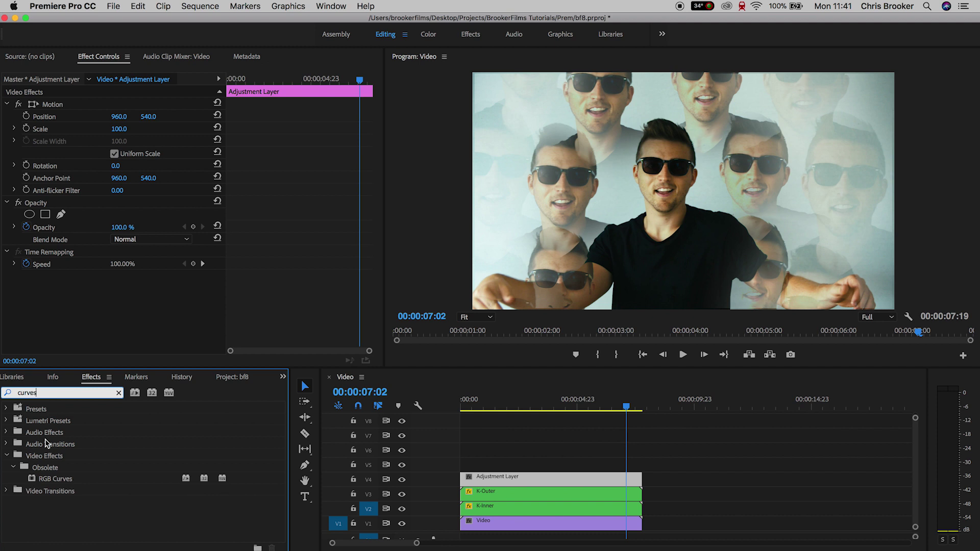
click(56, 481)
drag(530, 474, 566, 475)
scroll(266, 301, down, 5)
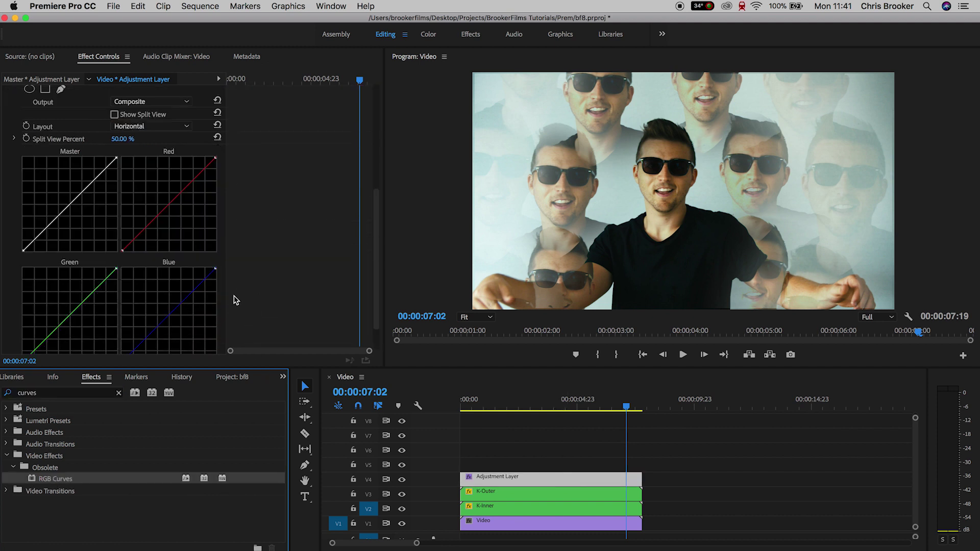
drag(172, 313, 160, 302)
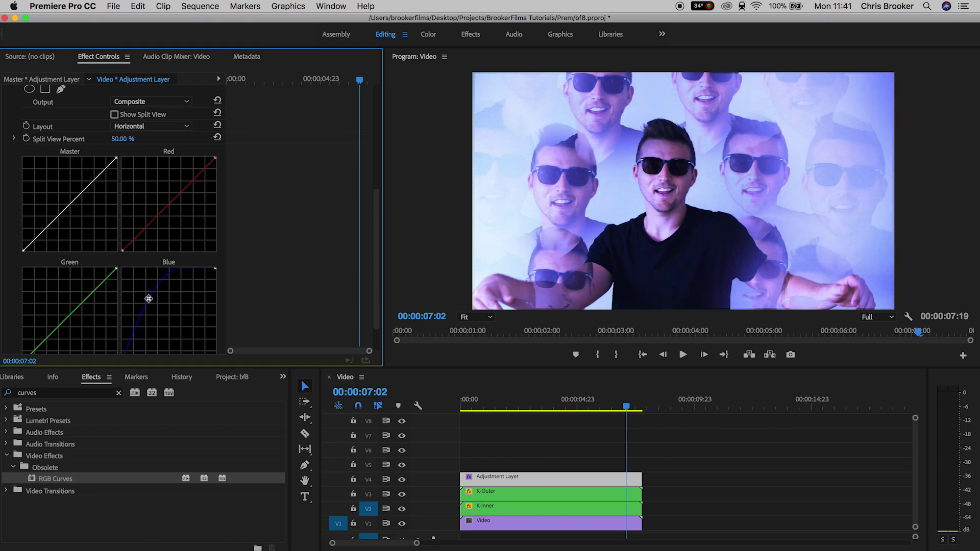
scroll(329, 287, up, 5)
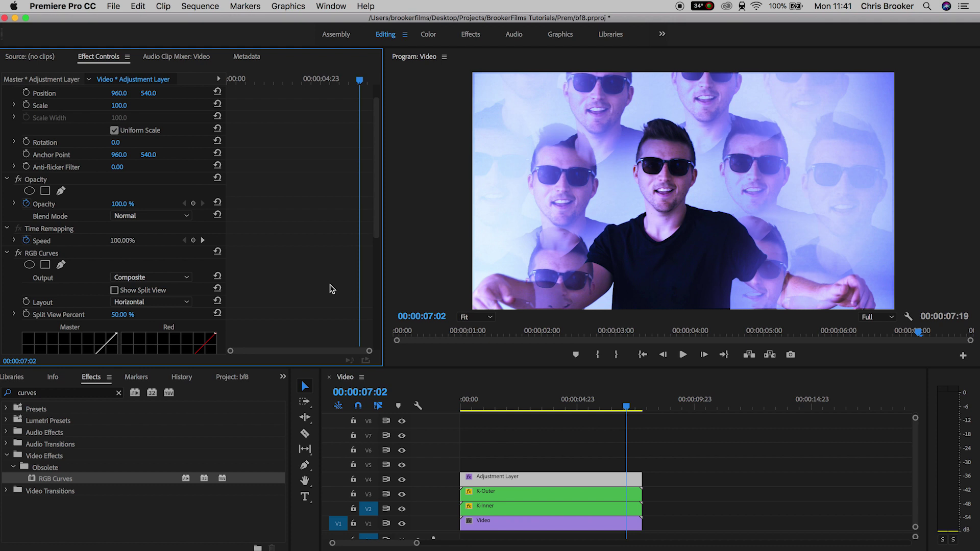
click(6, 253)
- Apply Fast Blur to the adjustment layer with Blurriness 26 and Repeat Edge Pixels on
double_click(54, 393)
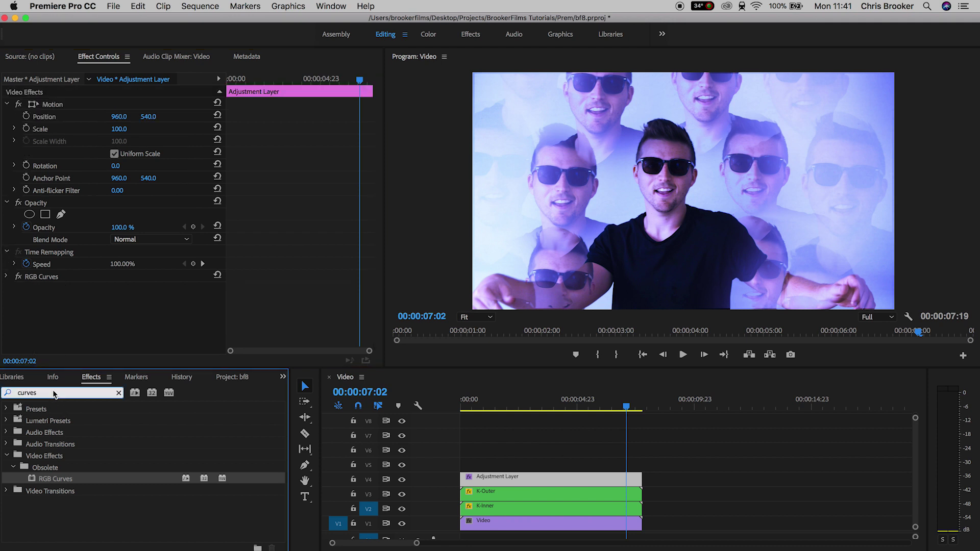
text(blur)
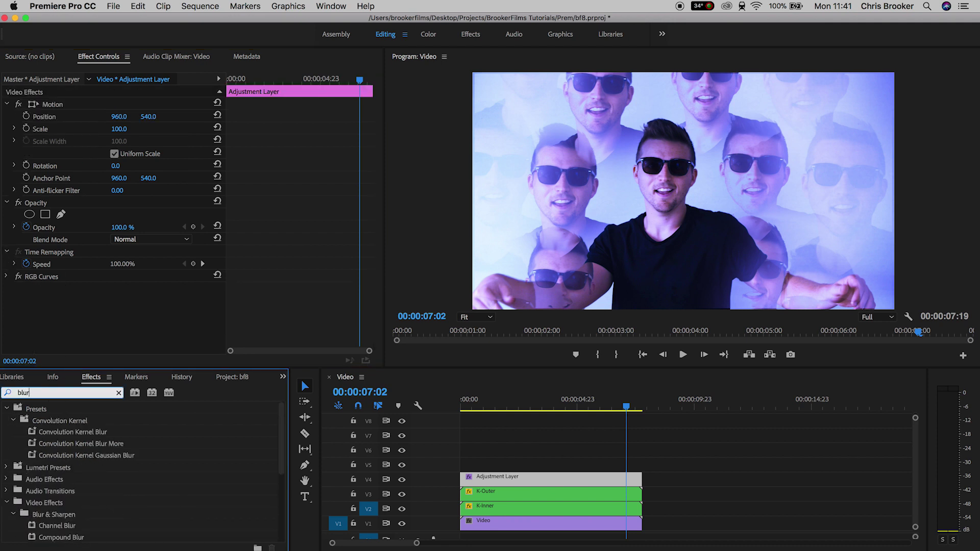
scroll(74, 474, down, 5)
click(40, 502)
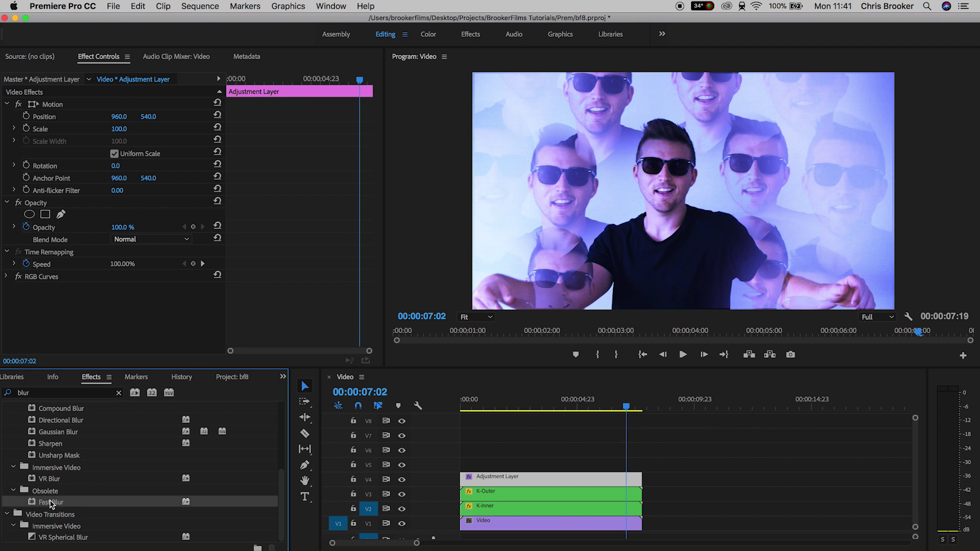
drag(40, 503, 510, 479)
click(115, 339)
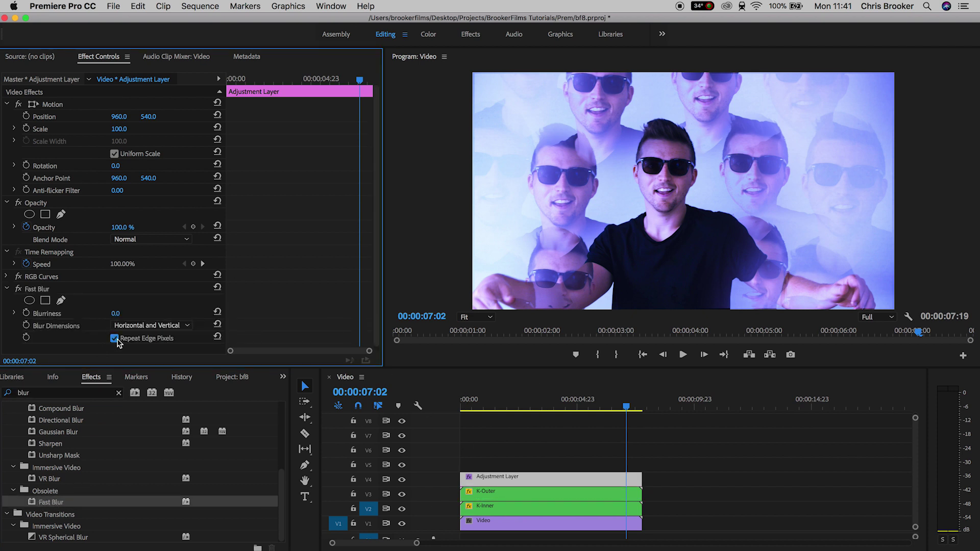
drag(116, 314, 129, 313)
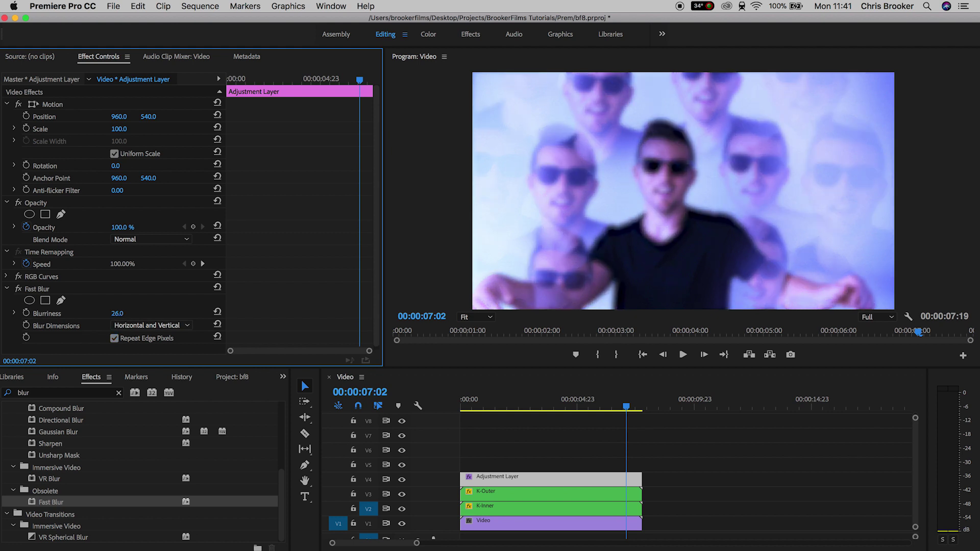
- Add a wide inverted oval opacity mask over the central faces, feather 122, opacity 57%
click(30, 215)
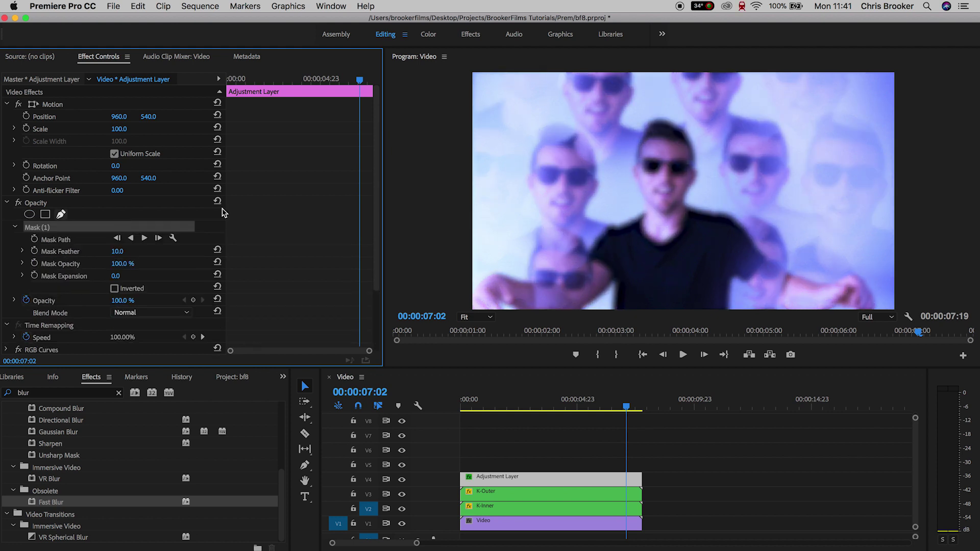
drag(631, 193, 492, 191)
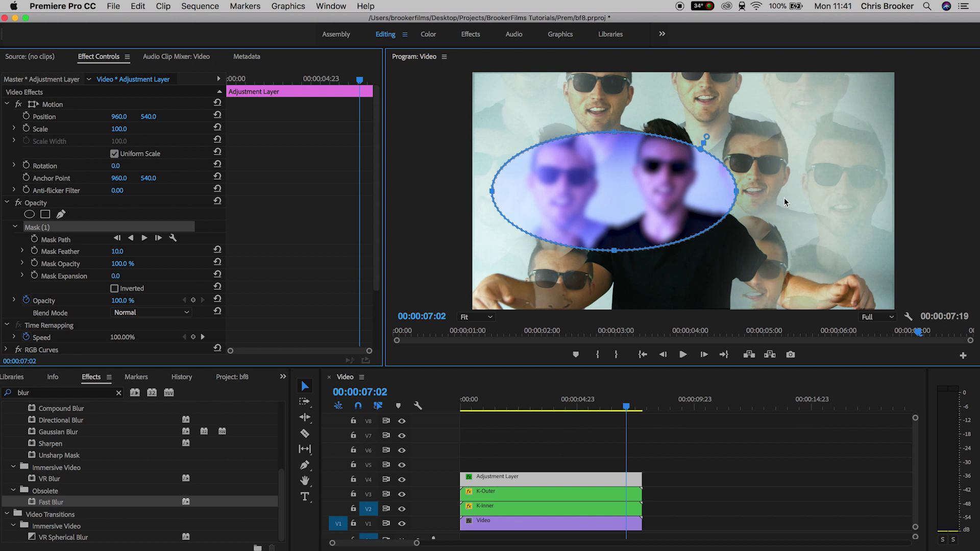
drag(736, 193, 880, 192)
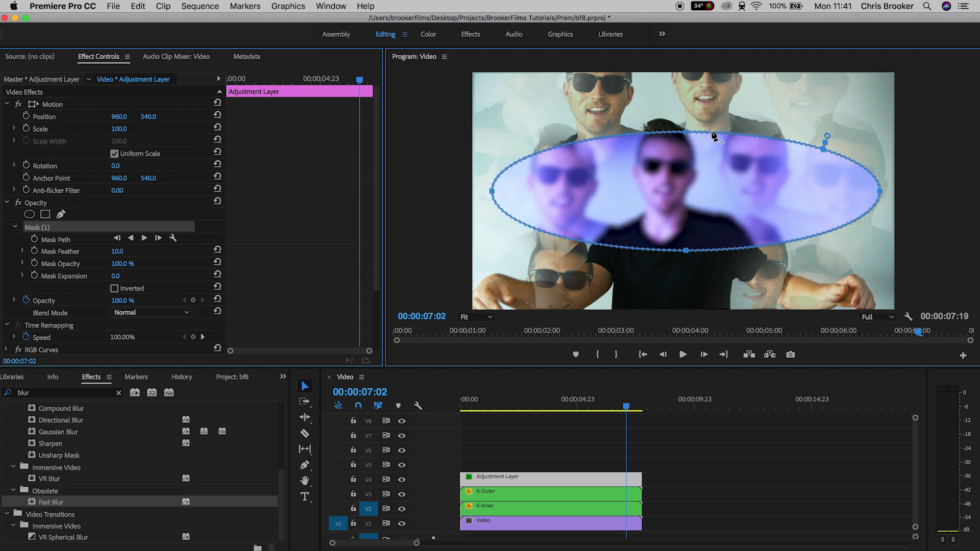
drag(683, 132, 682, 76)
drag(685, 250, 692, 298)
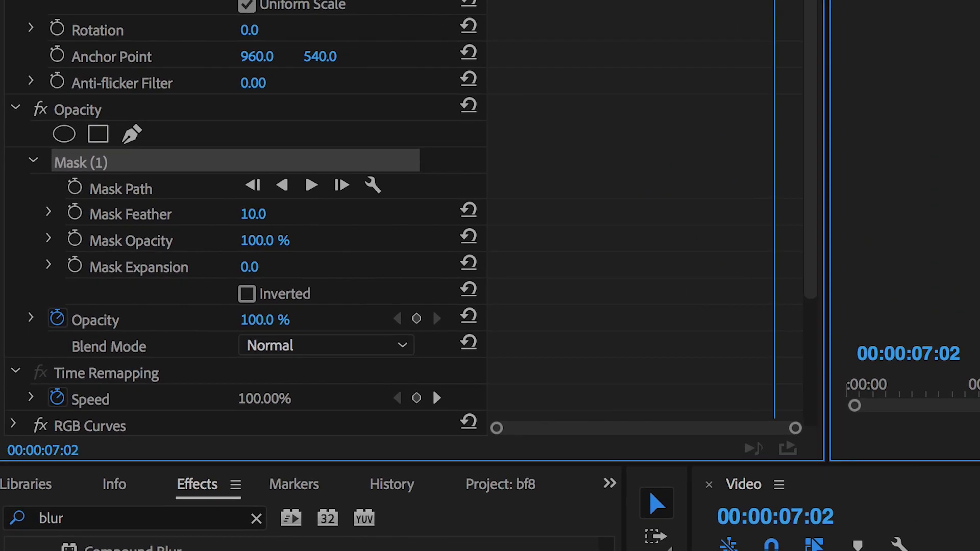
click(285, 299)
drag(291, 203, 421, 204)
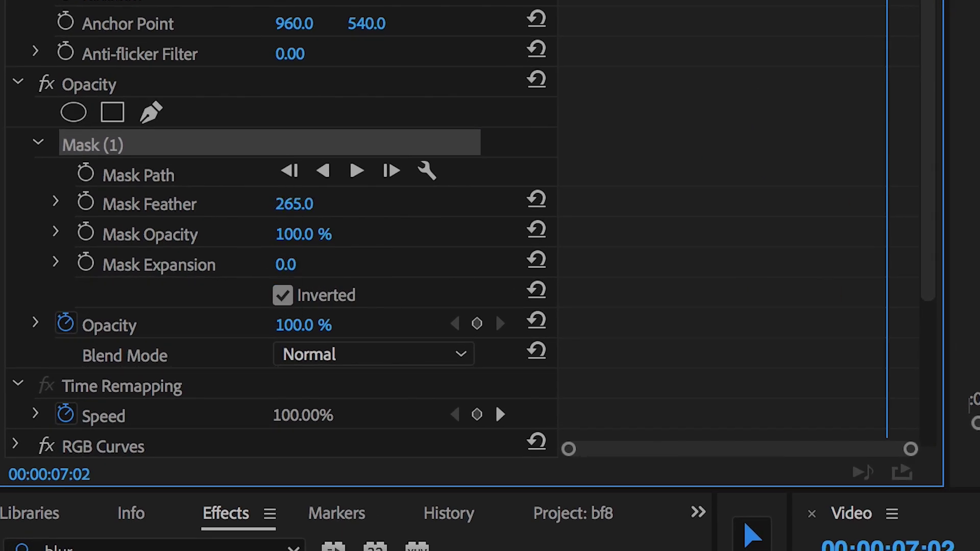
drag(293, 326, 272, 327)
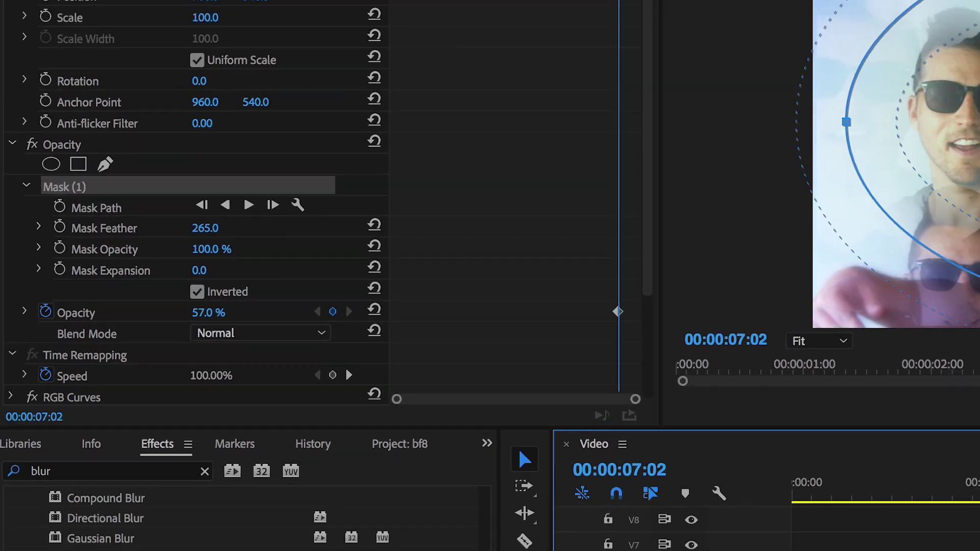
- Play the sequence from the start to preview the blurred composite
click(730, 454)
drag(722, 410, 443, 401)
key(space)
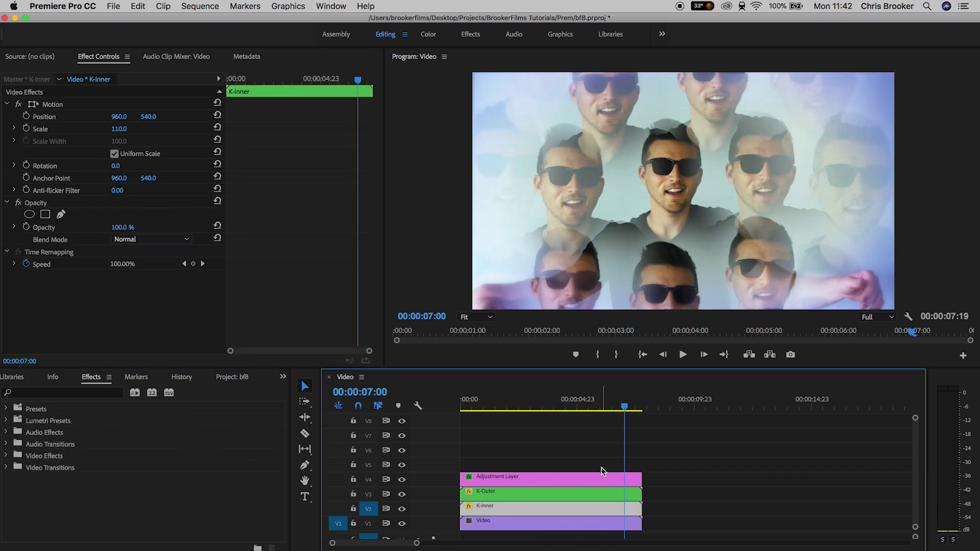
click(601, 467)
- Apply Color Balance (RGB) to K-Inner with Green and Blue at 0, tinting it red
click(611, 510)
click(94, 393)
text(rgb)
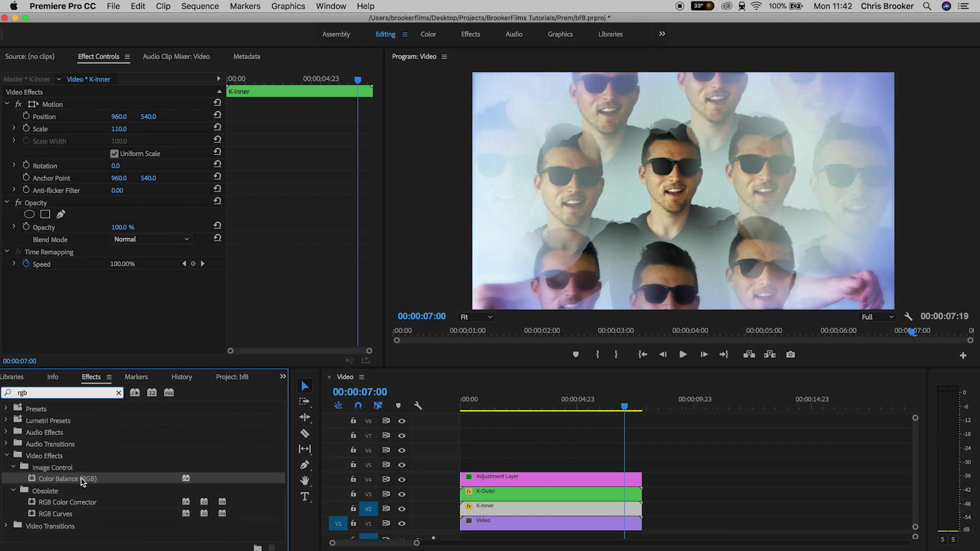
drag(81, 478, 554, 505)
click(117, 314)
text(00)
key(Tab)
text(0)
key(Return)
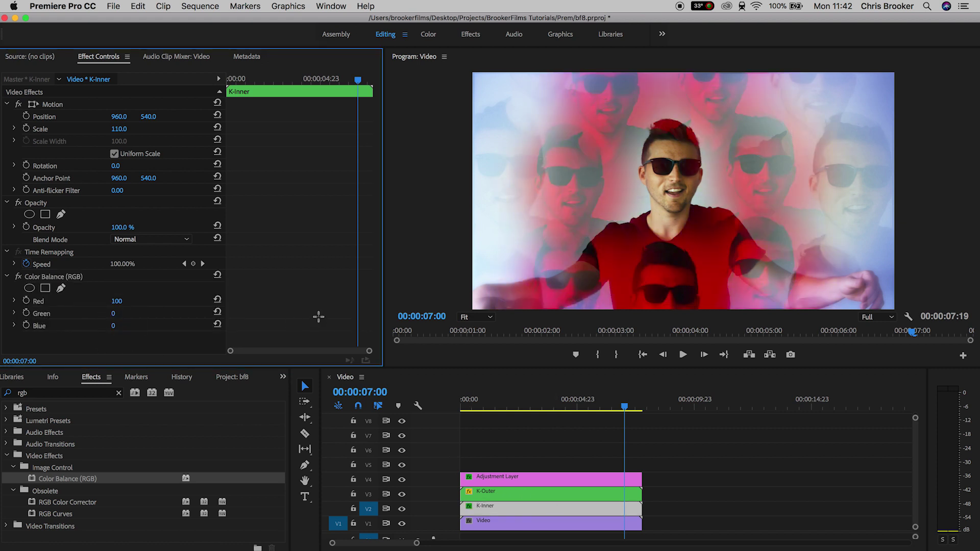
- Apply Color Balance (RGB) to K-Outer with Red and Green at 0, then preview the sequence
click(551, 494)
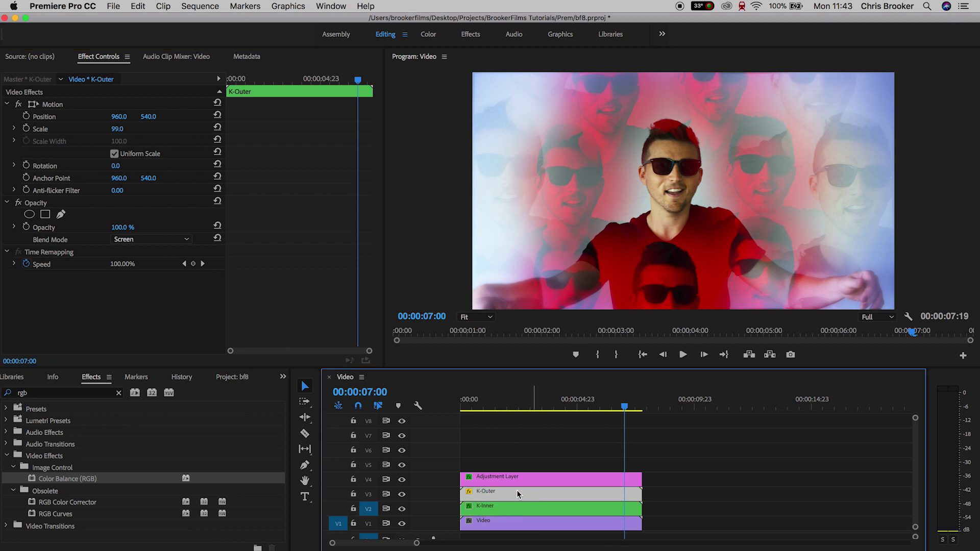
drag(58, 480, 532, 495)
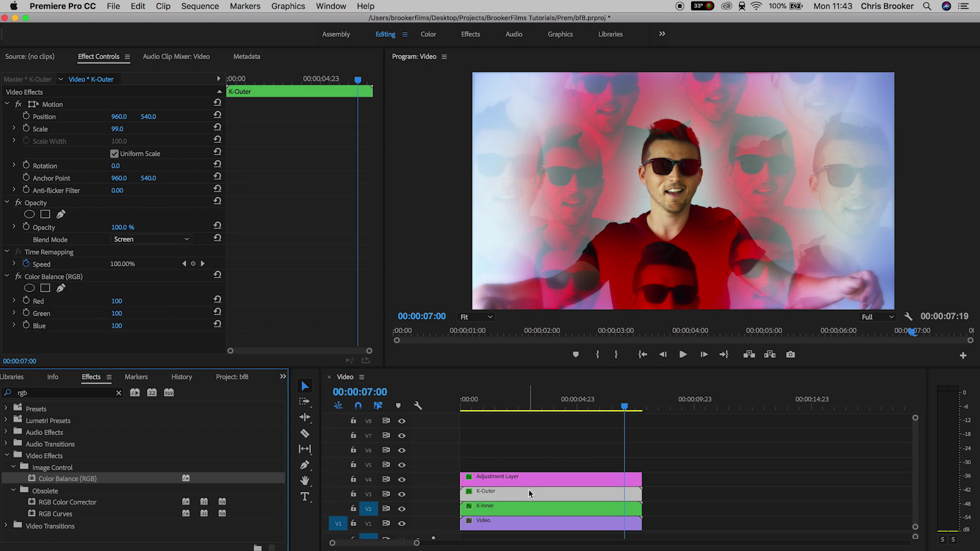
click(117, 314)
text(0)
key(Return)
text(0)
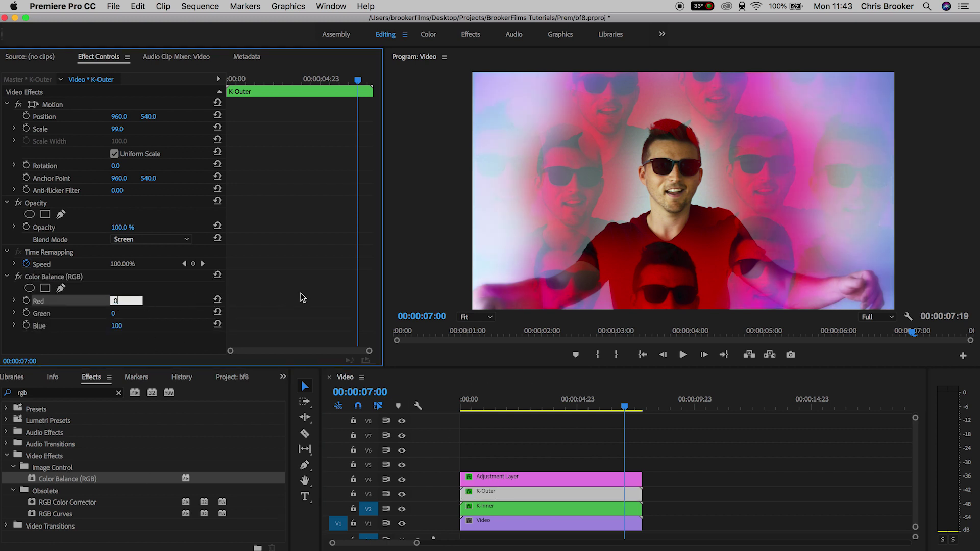
key(Return)
drag(667, 408, 461, 409)
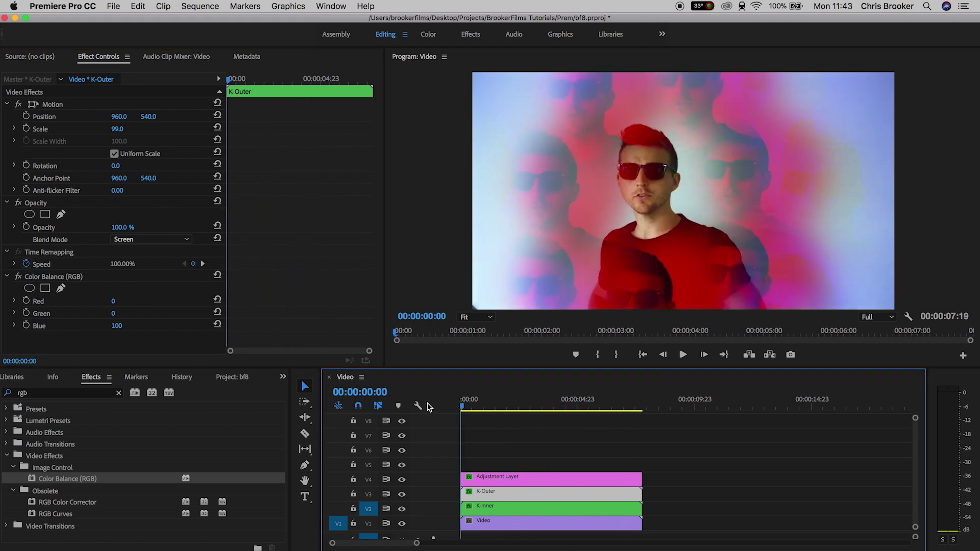
key(space)
- Apply Color Balance (RGB) to the base Video clip with Red and Blue at 0 and play it back
click(563, 527)
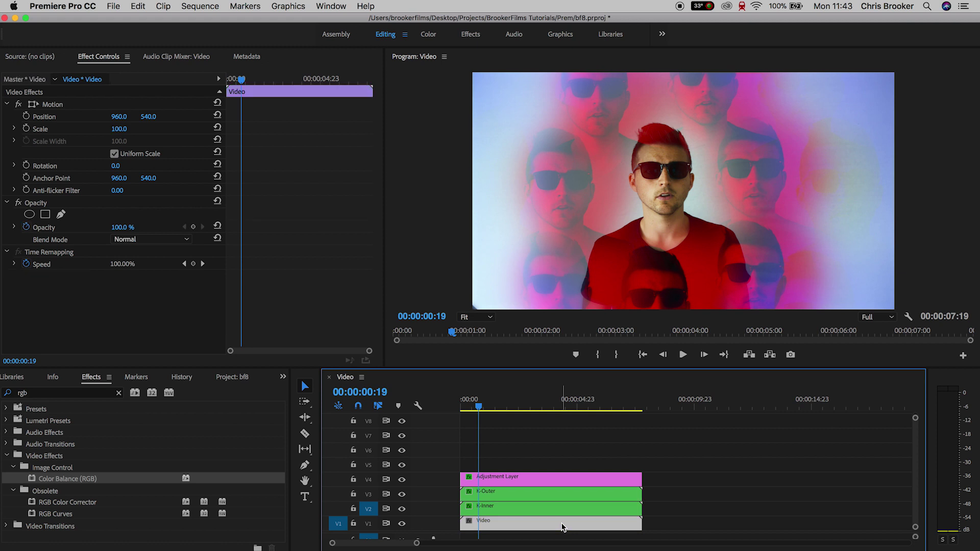
drag(87, 482, 584, 527)
click(118, 301)
text(0)
click(120, 325)
text(0)
key(Return)
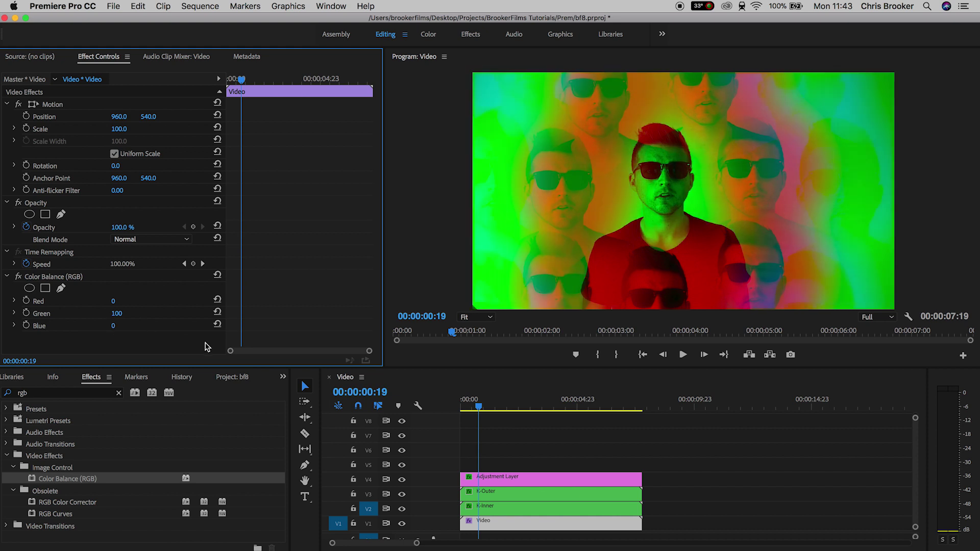
key(space)
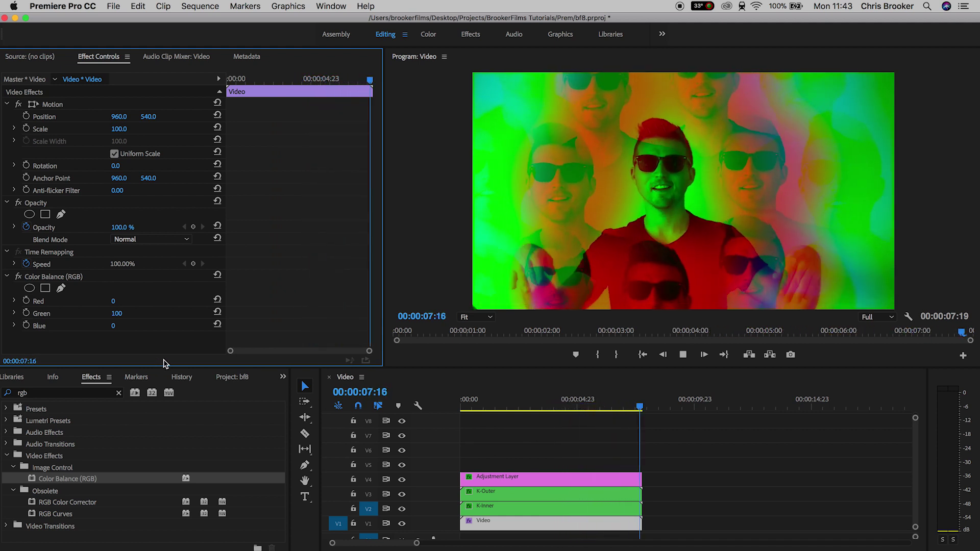
- At 00:00:03:13, raise the Video clip's Blue and Red to 90, then lower Red slightly
click(543, 405)
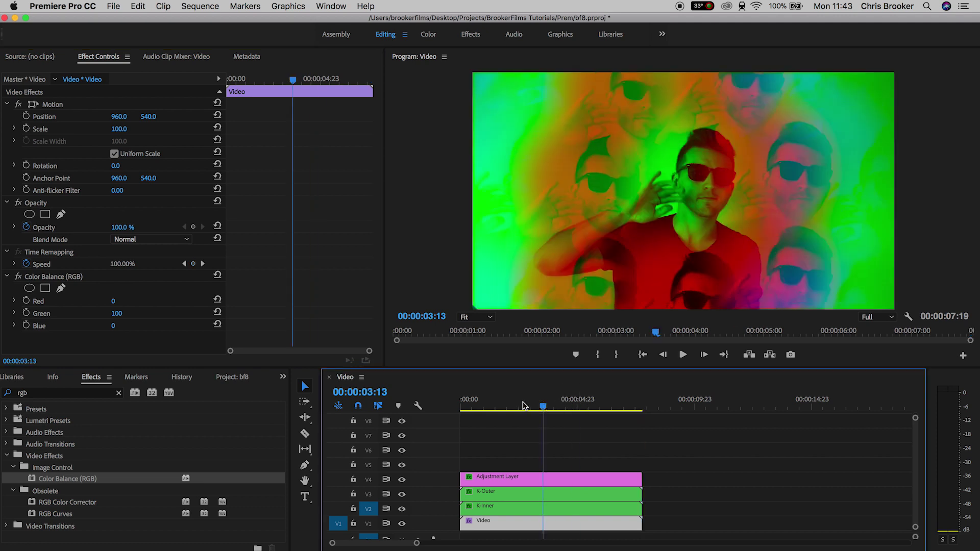
click(112, 327)
text(90)
key(Tab)
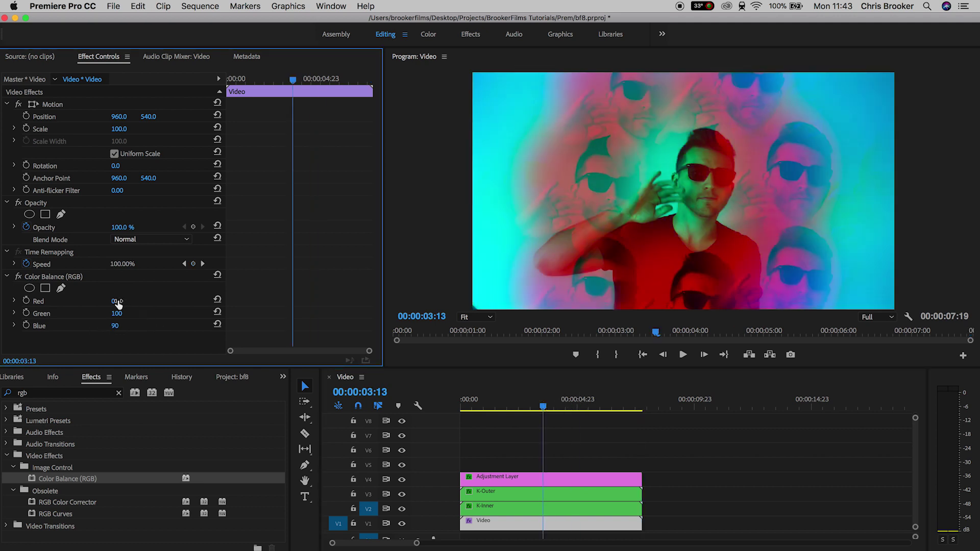
key(Return)
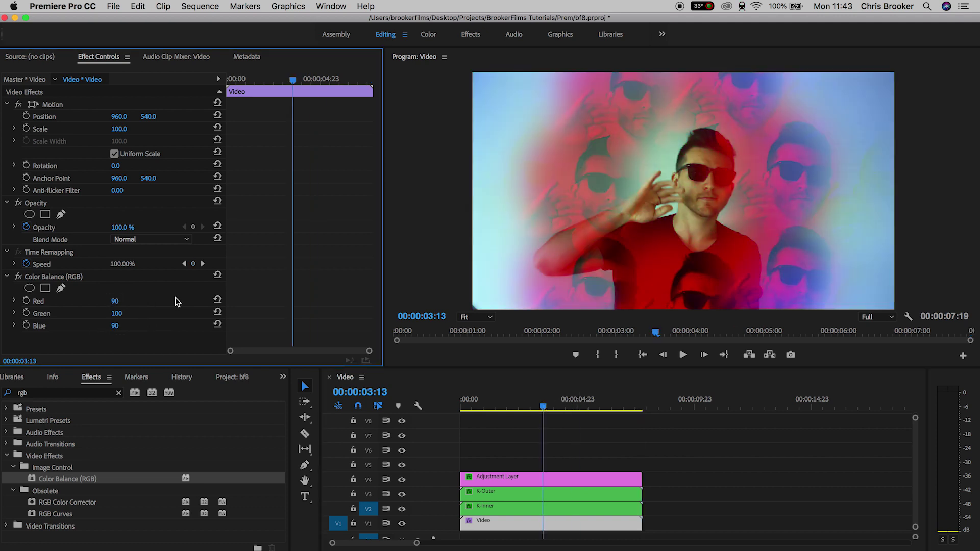
drag(116, 302, 149, 314)
- Fine-tune the Video clip's colour balance to Red 94, Blue 92 and play the composite from the start
click(492, 495)
drag(547, 401, 444, 397)
click(497, 522)
drag(115, 313, 116, 313)
key(space)
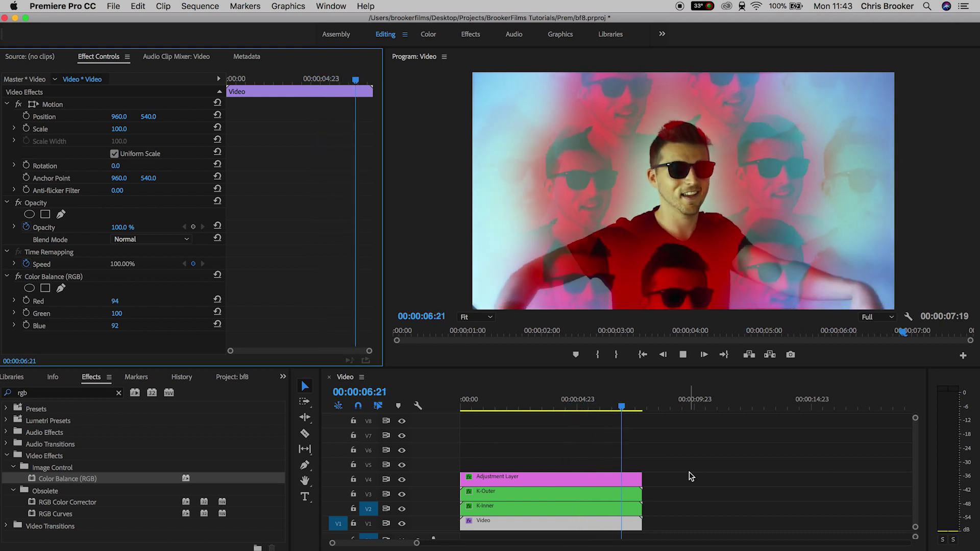
key(space)
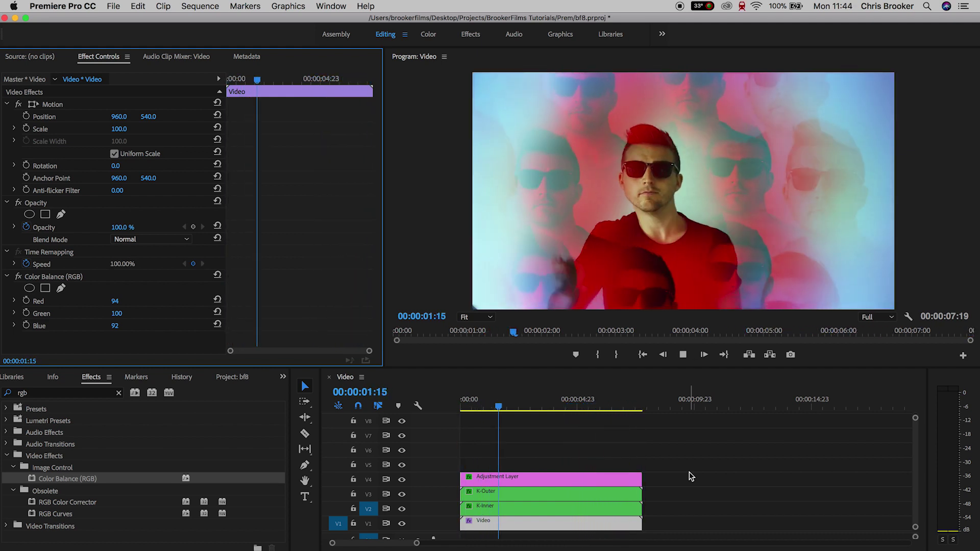